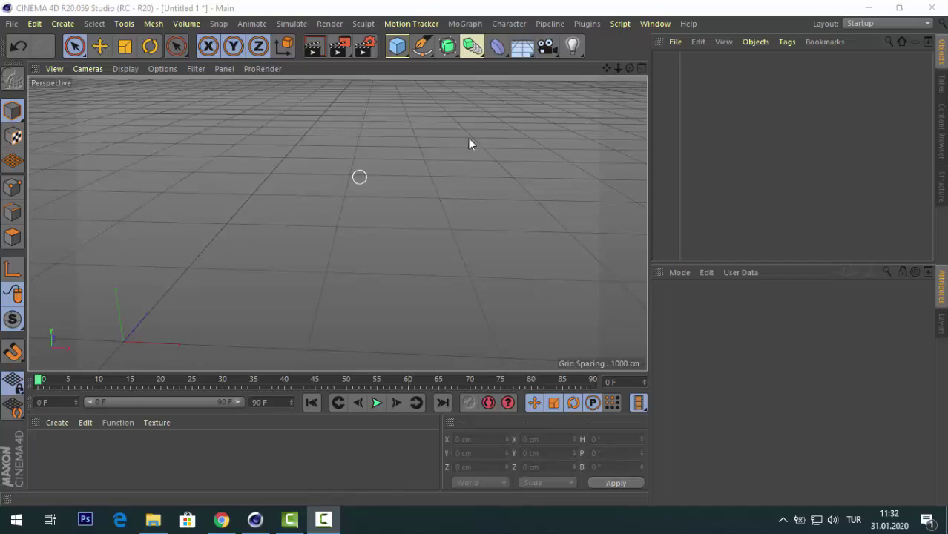
- Add a cube and raise it along Y above the grid
left_click_drag(625, 71, 626, 69)
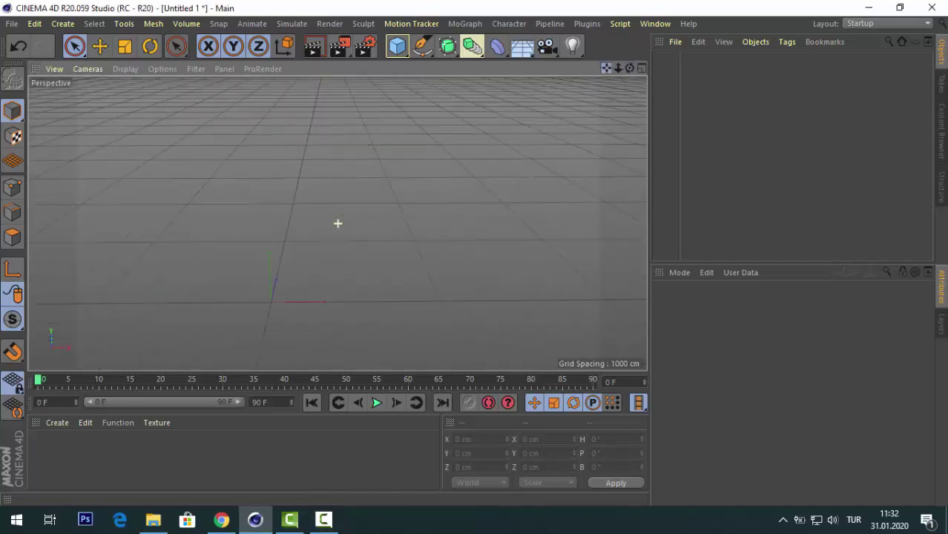
left_click(398, 46)
left_click_drag(277, 220, 295, 155)
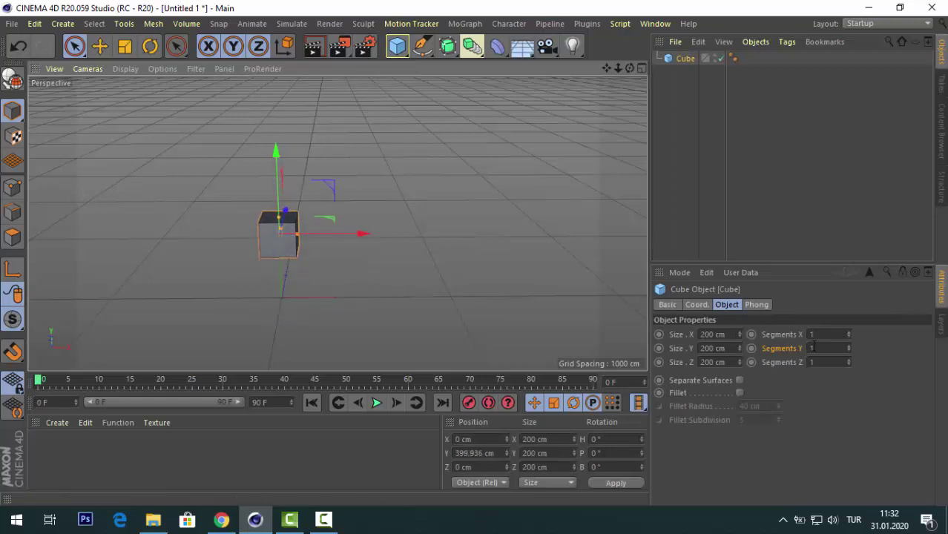
- Resize the cube to a 100 × 500 × 100 cm pillar and paste a duplicate
left_click(723, 347)
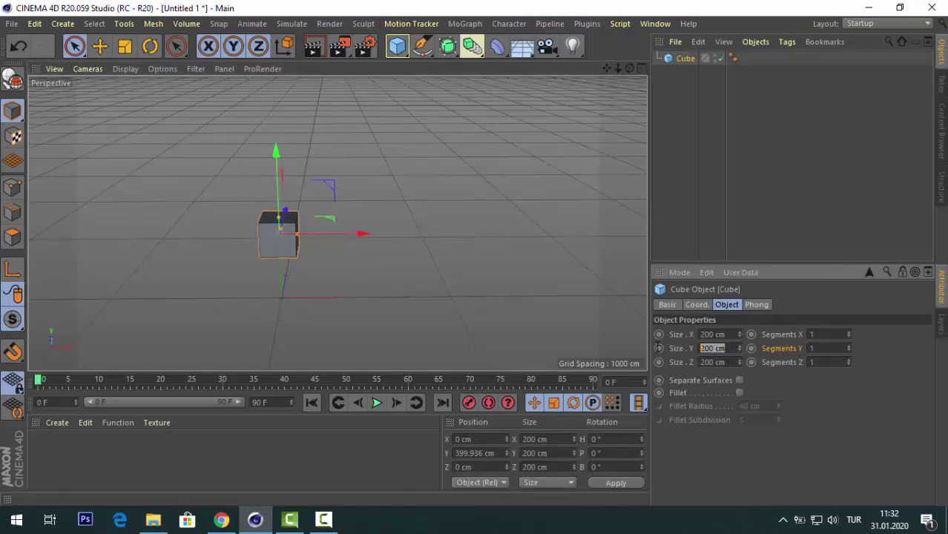
type("500")
key("shift+Tab")
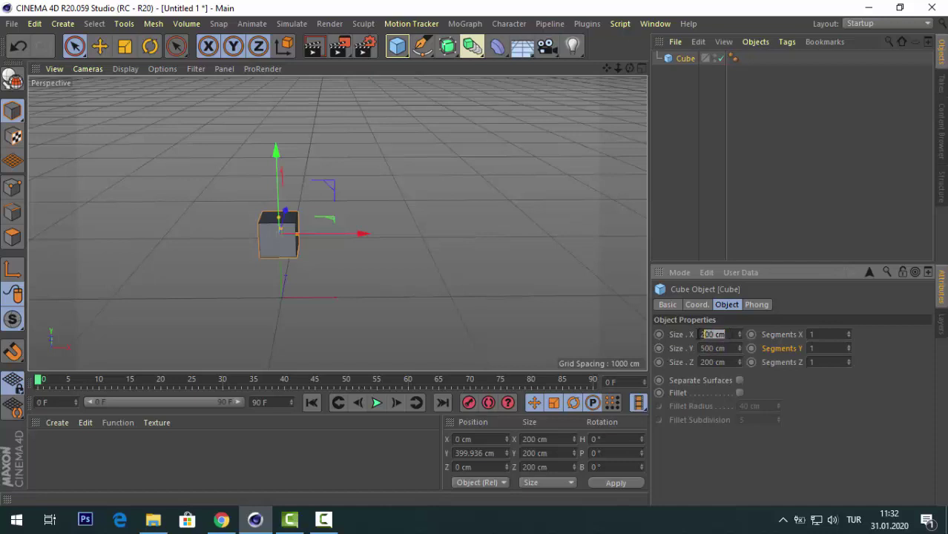
type("100")
key("Tab")
type("100")
key("Return")
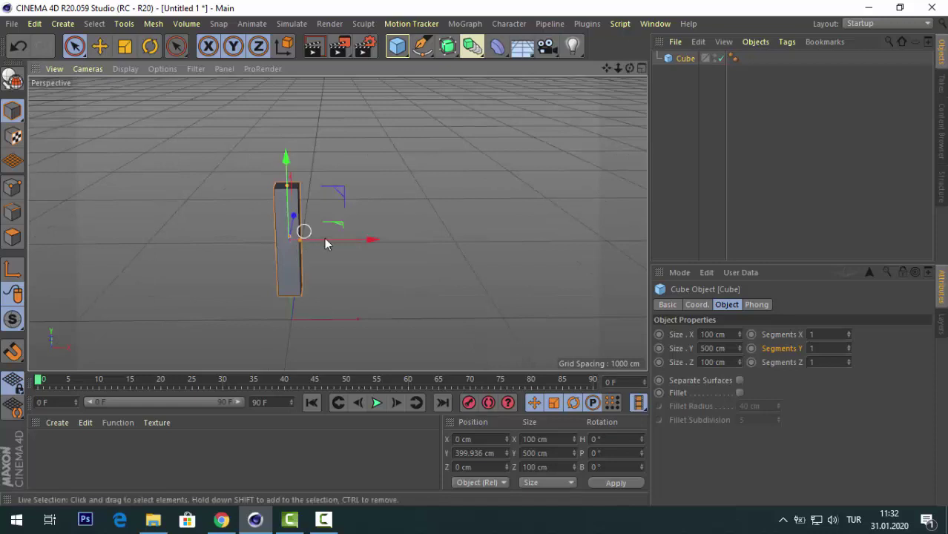
key("ctrl+c")
key("ctrl+v")
- Slide the duplicate right along X and paste a third pillar further along
left_click_drag(357, 242, 642, 243)
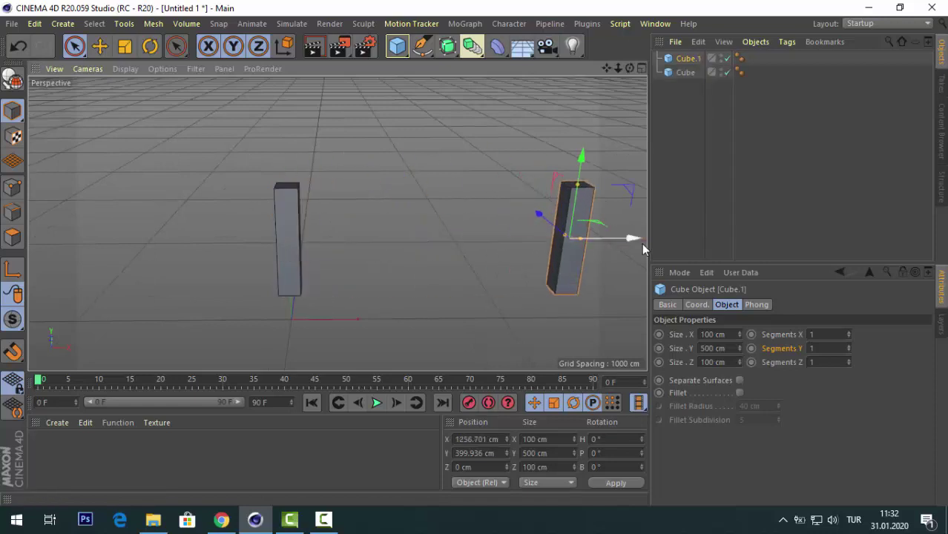
scroll(338, 223, "down", 4)
scroll(337, 223, "down", 1)
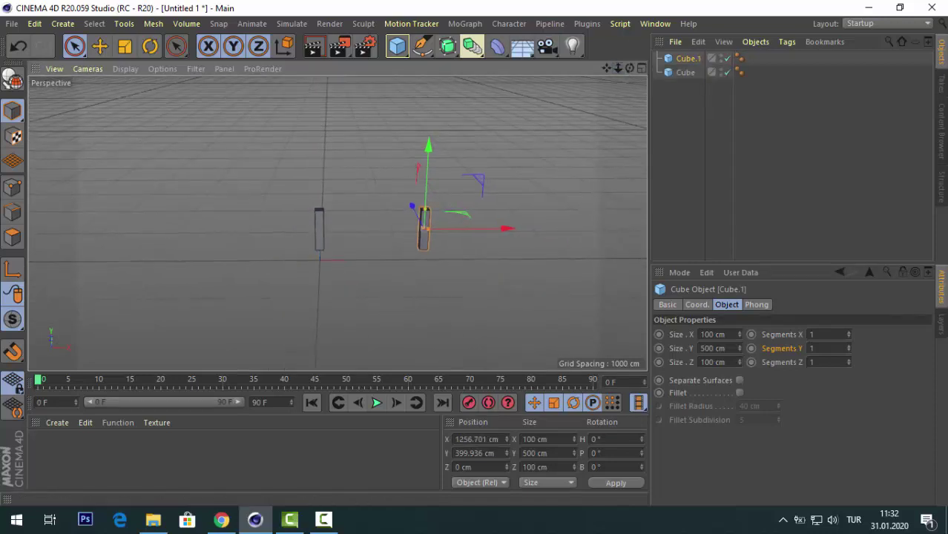
key("ctrl+c")
key("ctrl+v")
left_click_drag(509, 231, 614, 229)
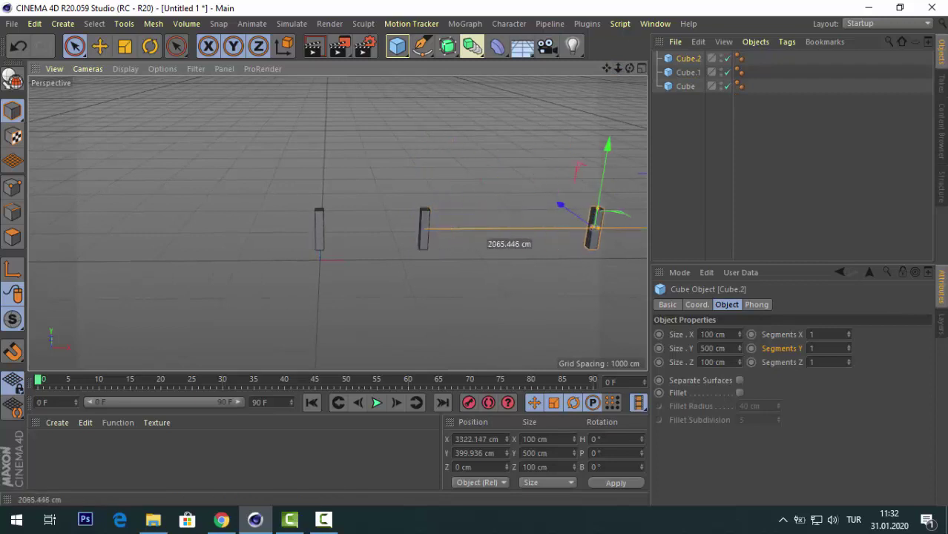
left_click_drag(618, 67, 469, 68)
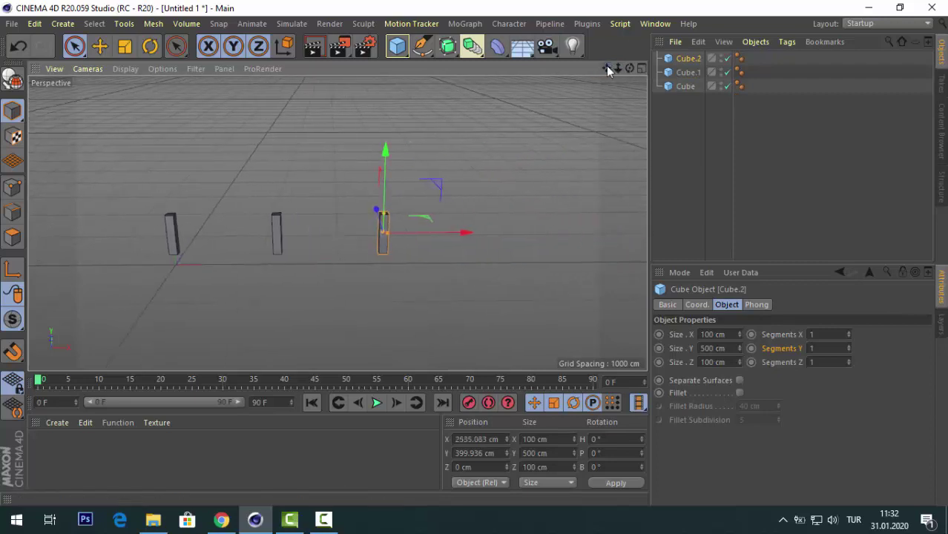
- Paste a fourth pillar further along X, then add a Bend deformer
key("ctrl+c")
key("ctrl+v")
left_click_drag(463, 236, 576, 238)
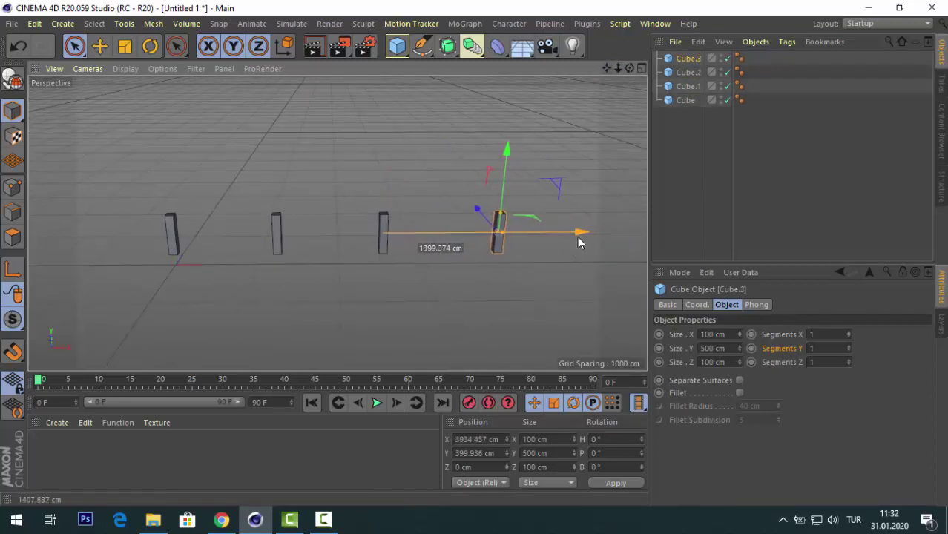
scroll(264, 282, "up", 1)
scroll(264, 281, "up", 1)
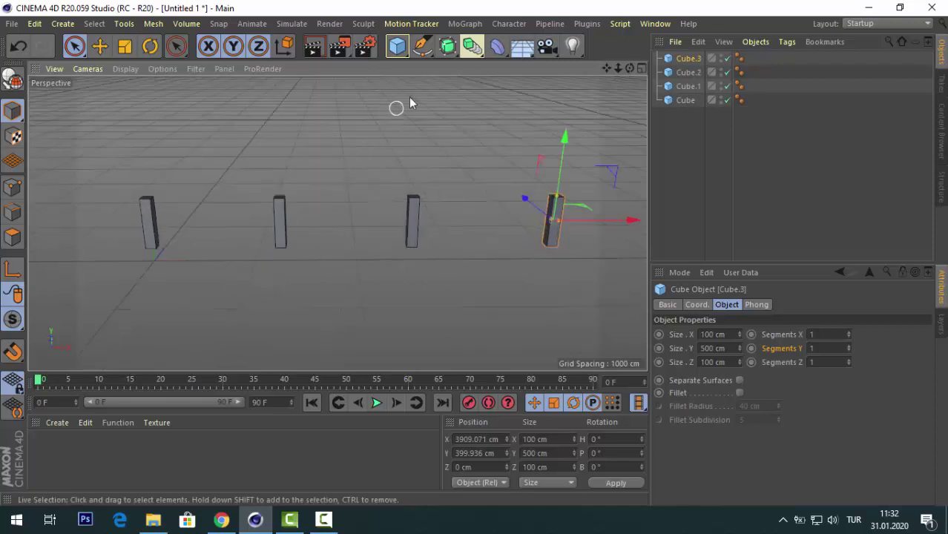
left_click(497, 46)
- Test the Bend's strength, undo it, and nest the Bend under Cube fitted to parent
scroll(123, 259, "up", 2)
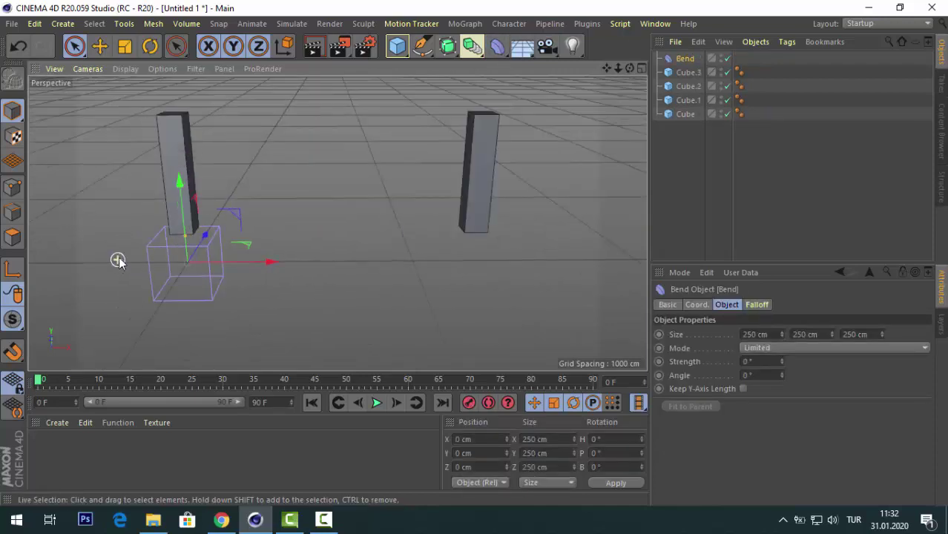
left_click_drag(782, 361, 781, 354)
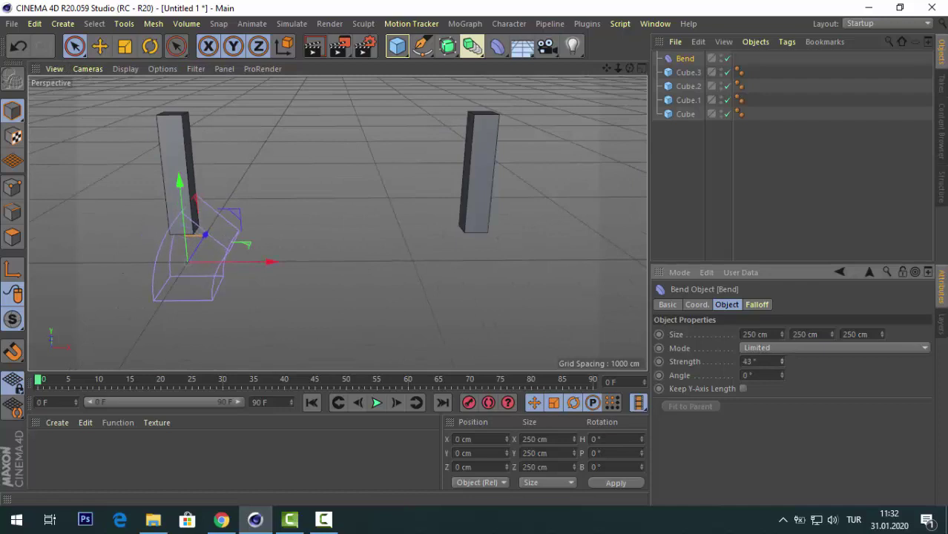
key("ctrl+z")
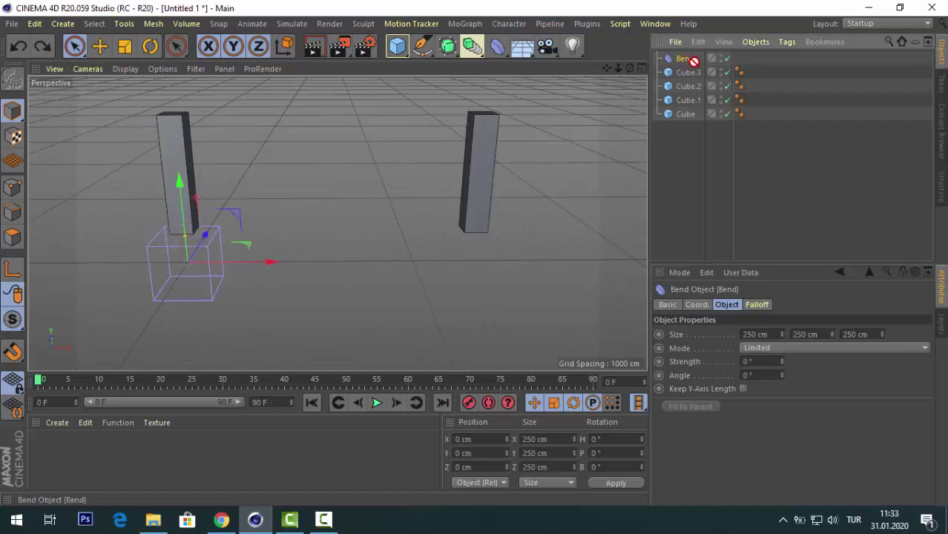
left_click_drag(685, 58, 686, 115)
left_click(694, 404)
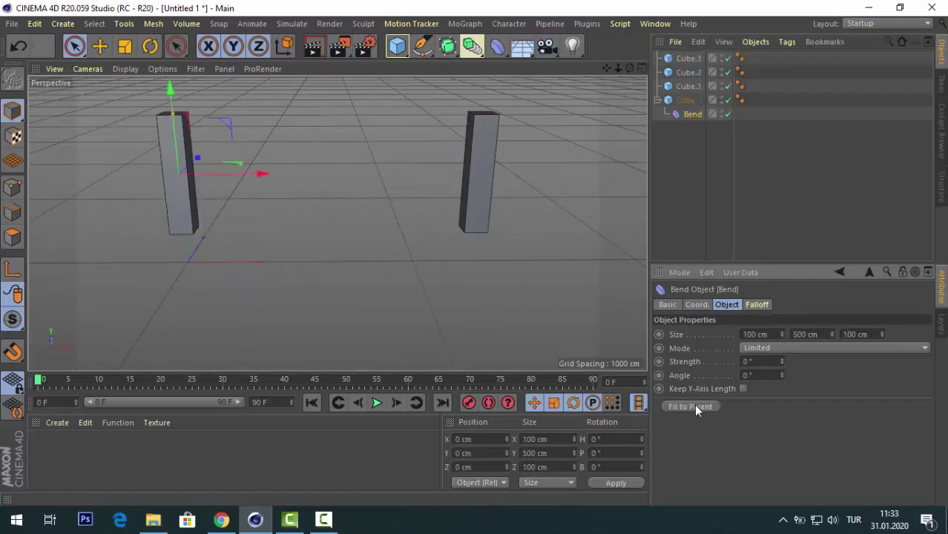
- Add a second Bend and move it along X and Z beside Cube.1
left_click(497, 47)
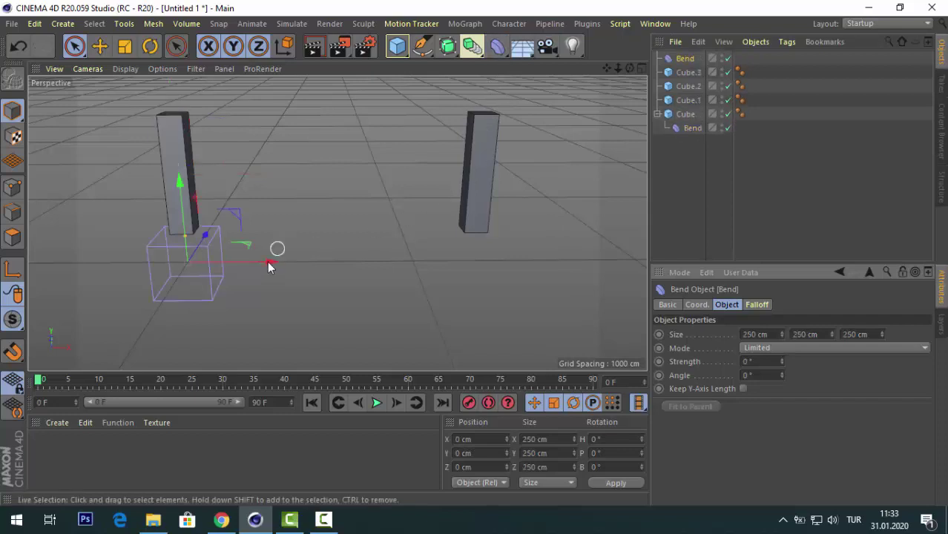
mouse_move(268, 262)
left_mouse_down()
mouse_move(571, 285)
mouse_move(583, 245)
left_mouse_up()
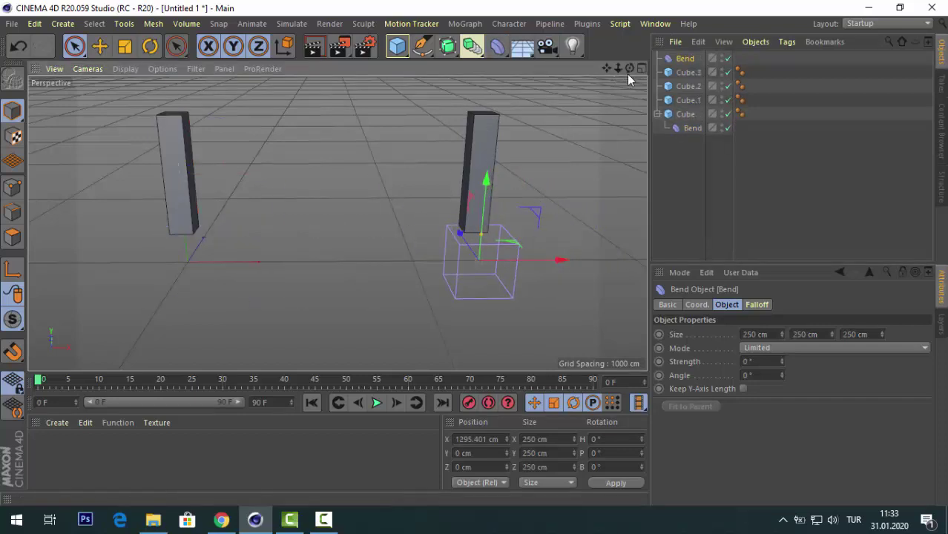
left_click_drag(626, 74, 627, 74)
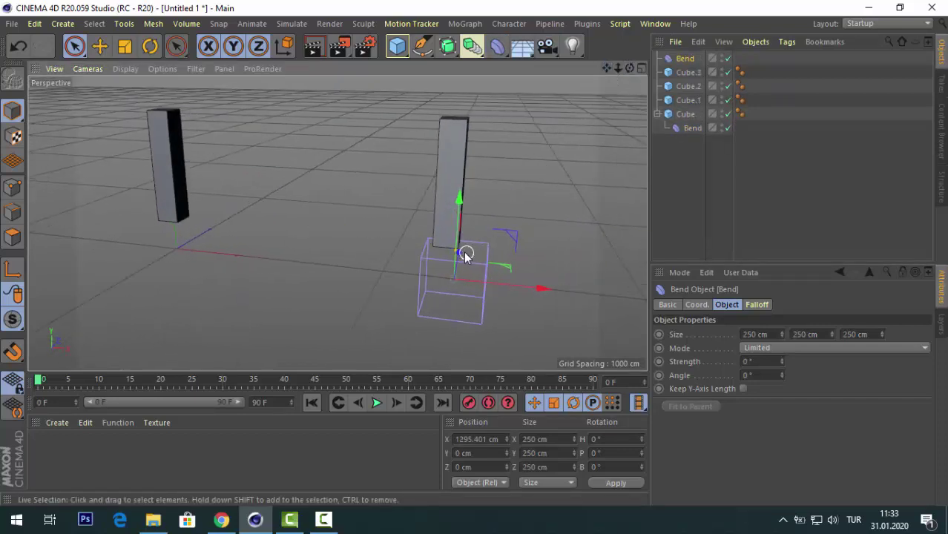
left_click_drag(461, 251, 454, 276)
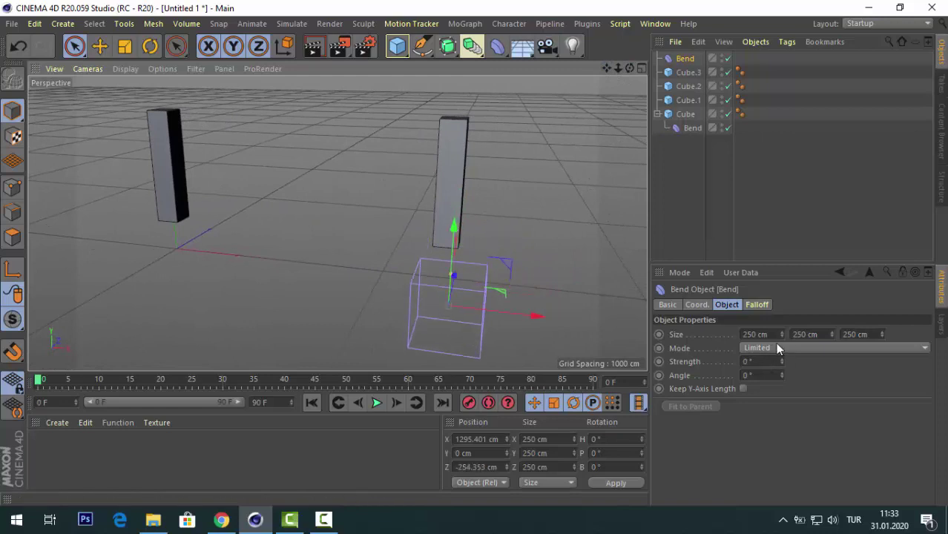
- Rotate the second Bend to R.H 90° and test its strength, then undo
left_click(707, 304)
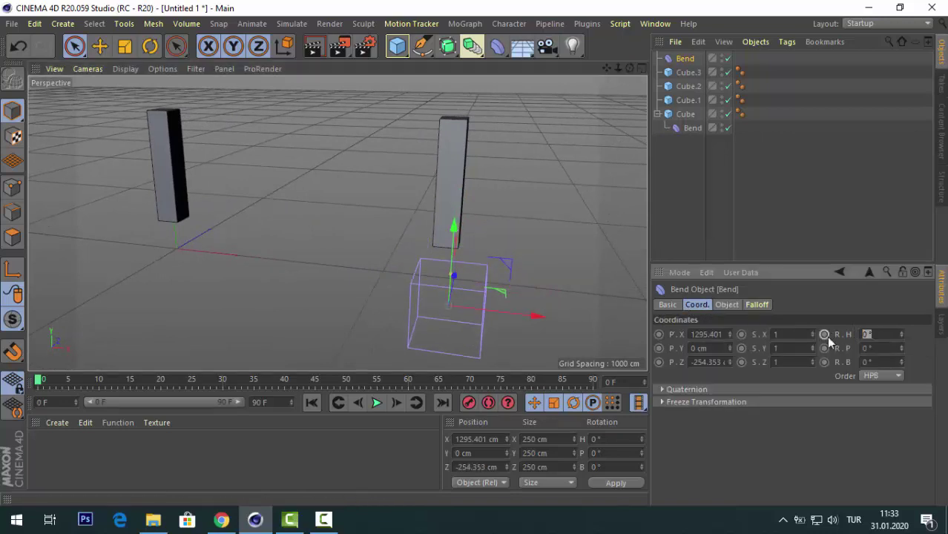
type("90")
key("Return")
left_click(726, 305)
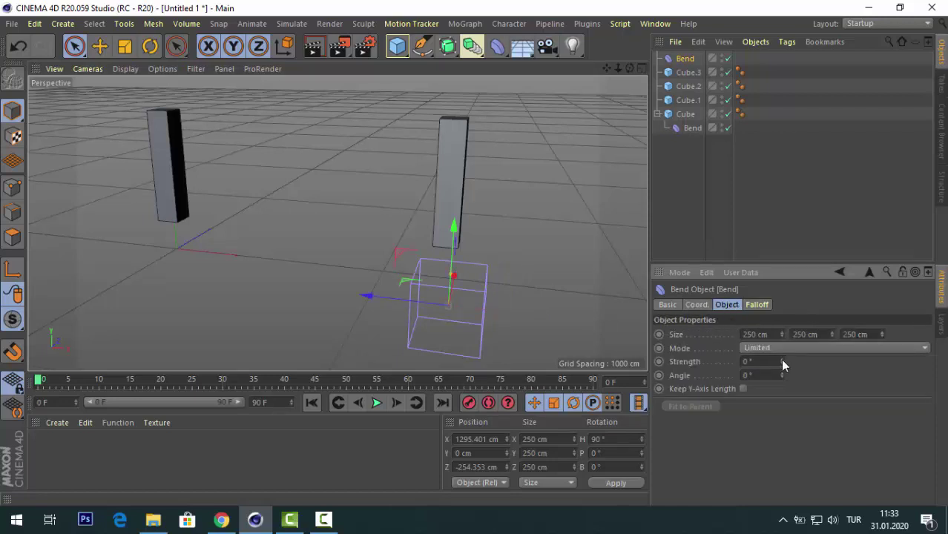
mouse_move(782, 361)
left_mouse_down()
mouse_move(809, 362)
mouse_move(785, 361)
left_mouse_up()
key("ctrl+z")
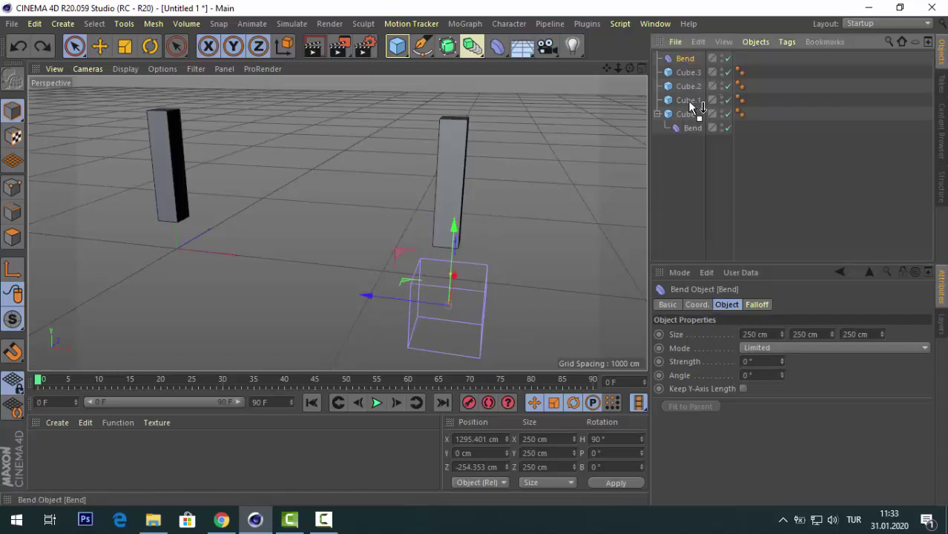
- Nest the Bend under Cube.1 and fit it to the 100×500×100 cm pillar
left_click_drag(688, 100, 686, 100)
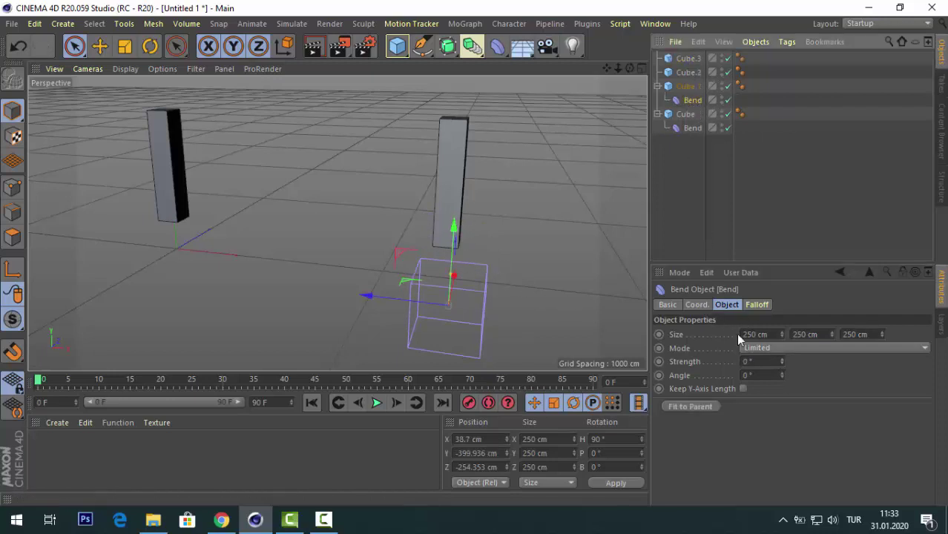
left_click(689, 408)
scroll(554, 330, "down", 3)
left_click_drag(607, 68, 338, 223)
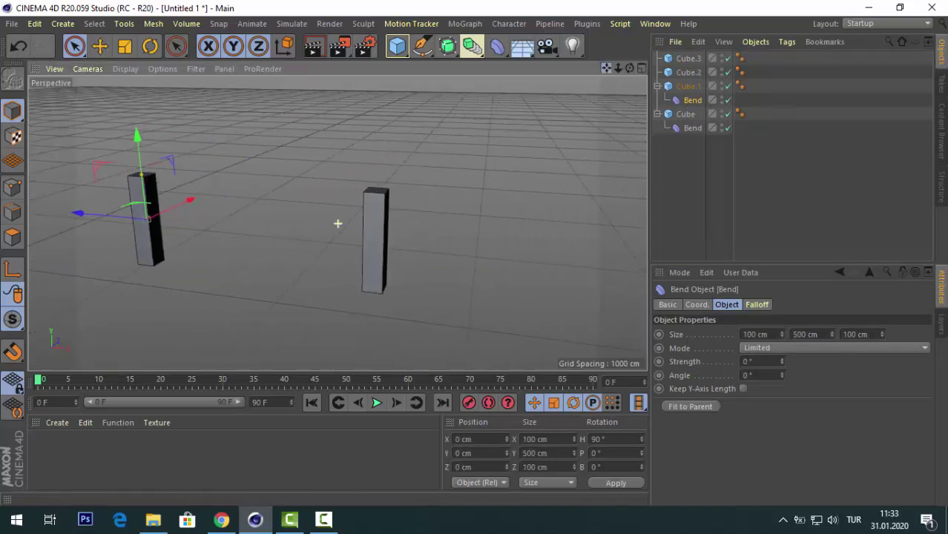
left_click(337, 223)
- Add a third Bend and move it along X toward the third pillar
left_click(497, 46)
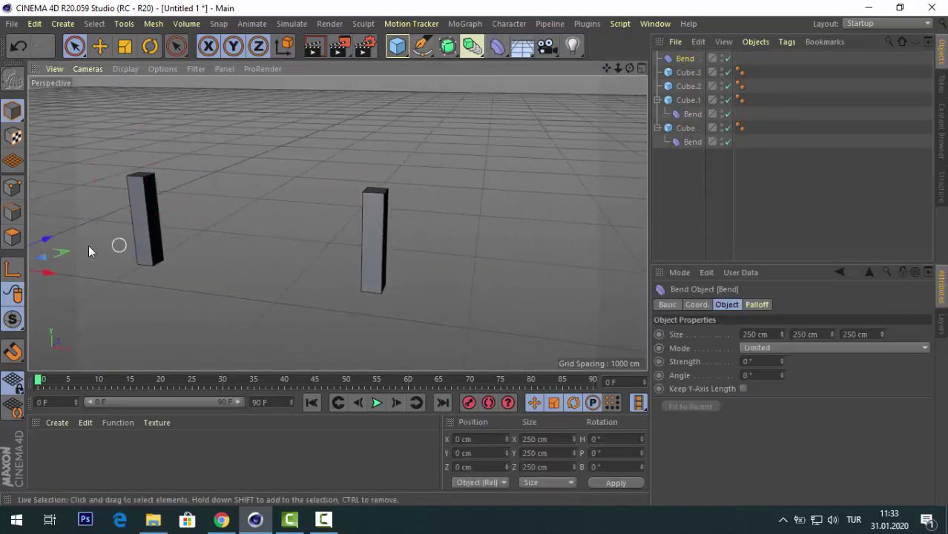
left_click_drag(47, 274, 449, 328)
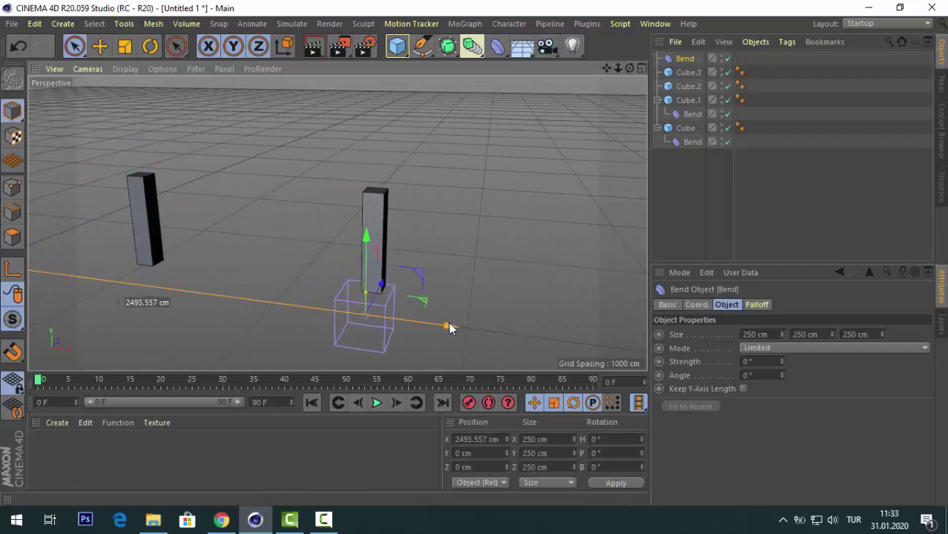
left_click_drag(345, 322, 482, 318, "alt")
mouse_move(608, 68)
left_mouse_down()
mouse_move(337, 222)
mouse_move(631, 70)
left_mouse_up()
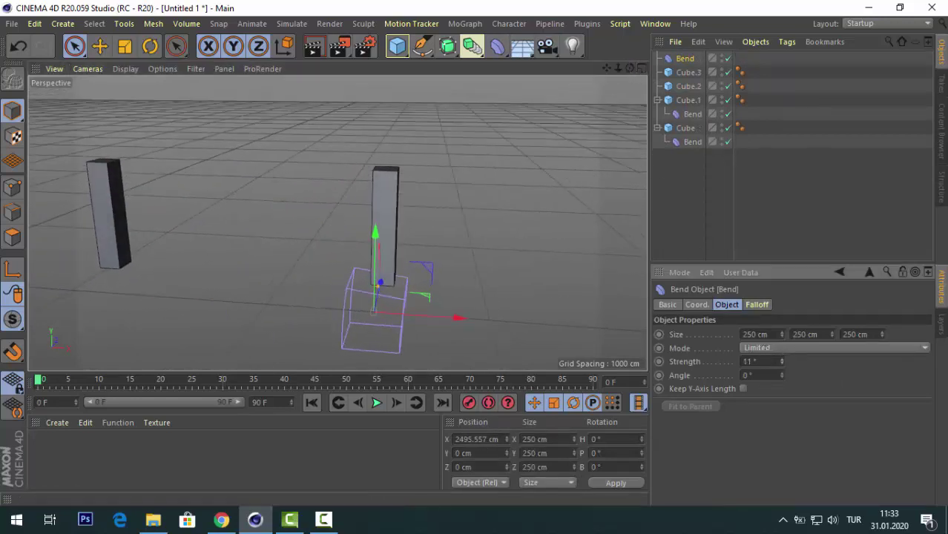
- Turn the third Bend to R.H 180° and test its strength, then undo
left_click(708, 305)
type("180")
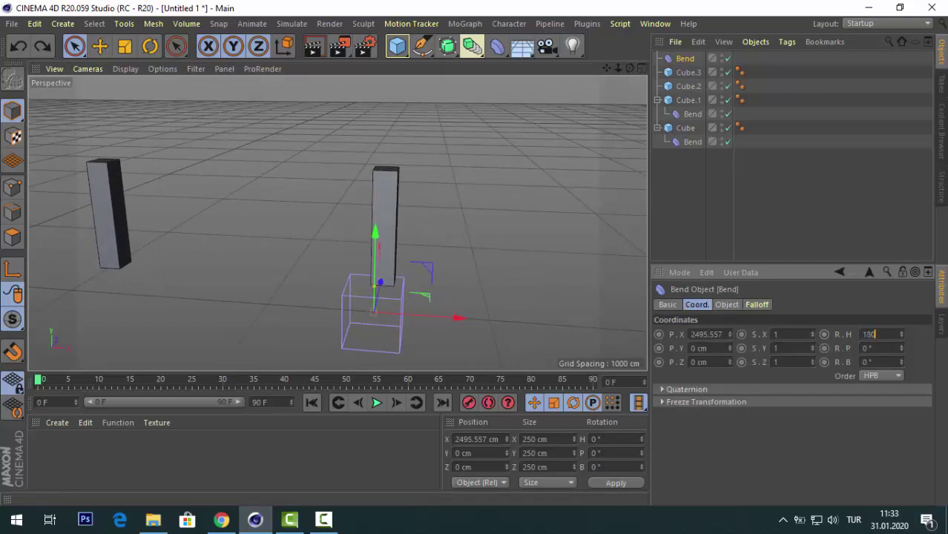
key("Return")
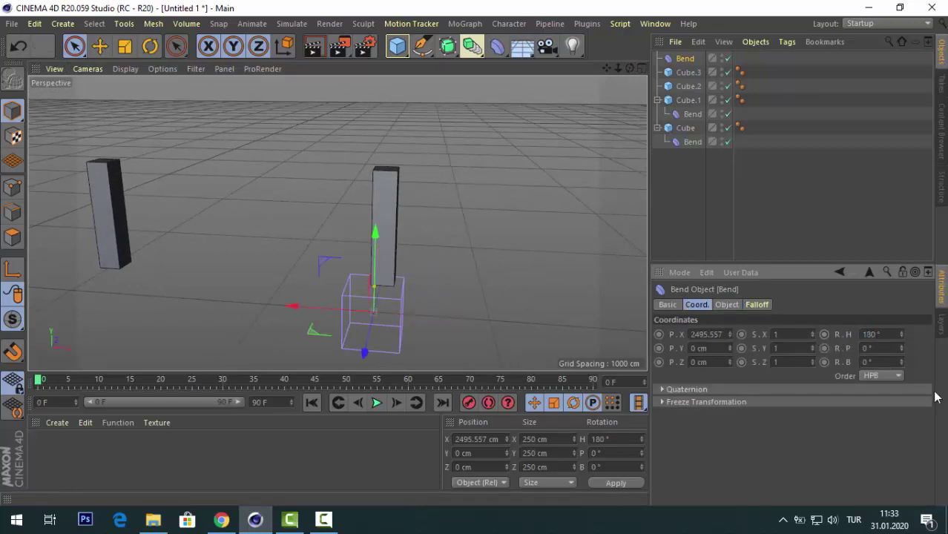
left_click(727, 305)
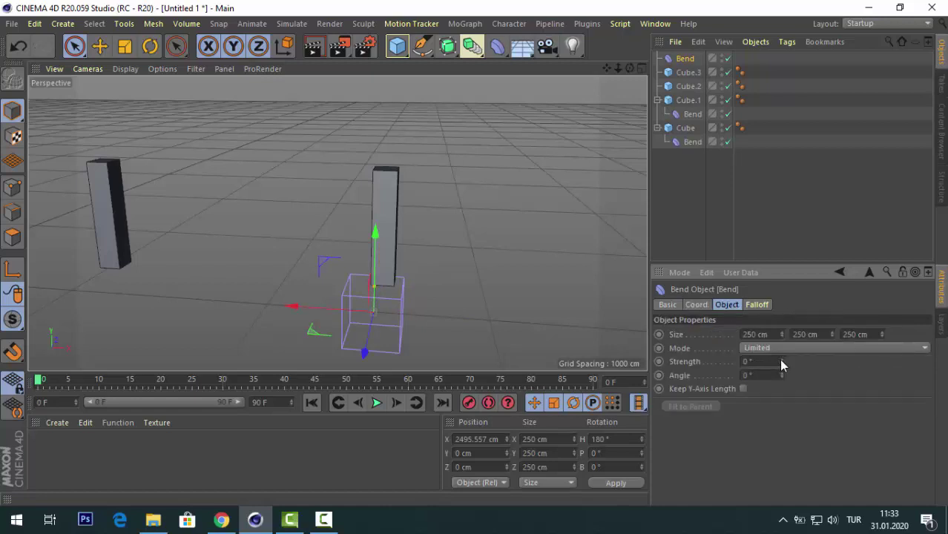
left_click_drag(781, 362, 781, 338)
key("ctrl+z")
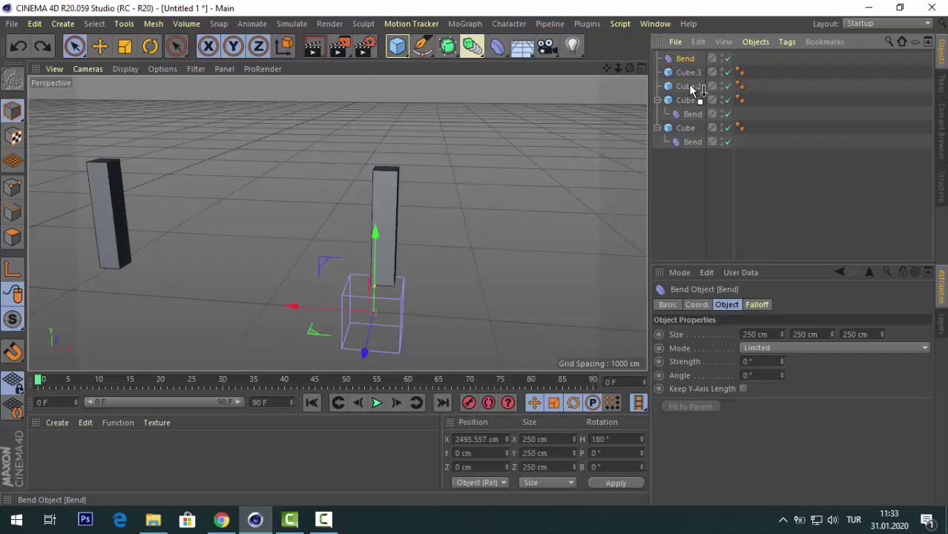
- Nest the Bend under Cube.2 and place a new Bend at the fourth pillar
left_click_drag(695, 89, 689, 86)
scroll(332, 278, "down", 5)
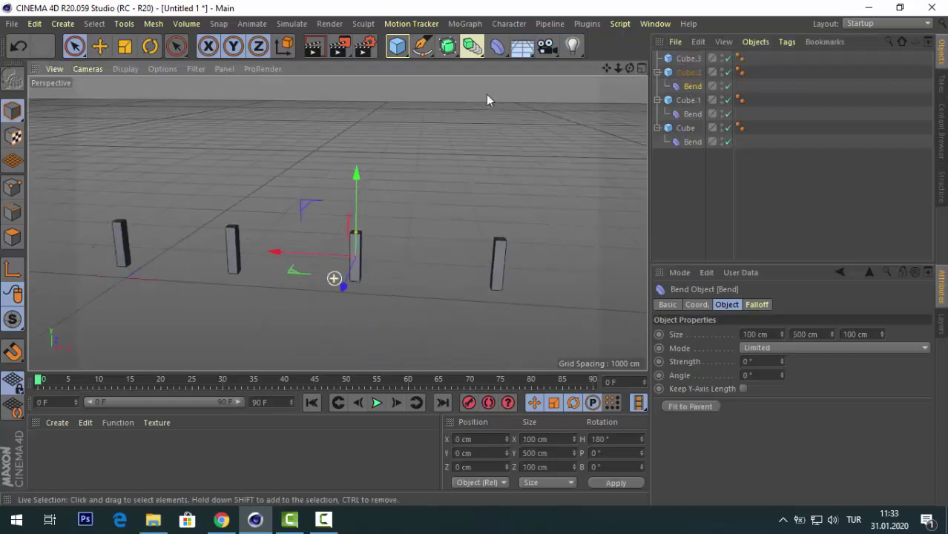
left_click(497, 46)
left_click_drag(204, 284, 585, 331)
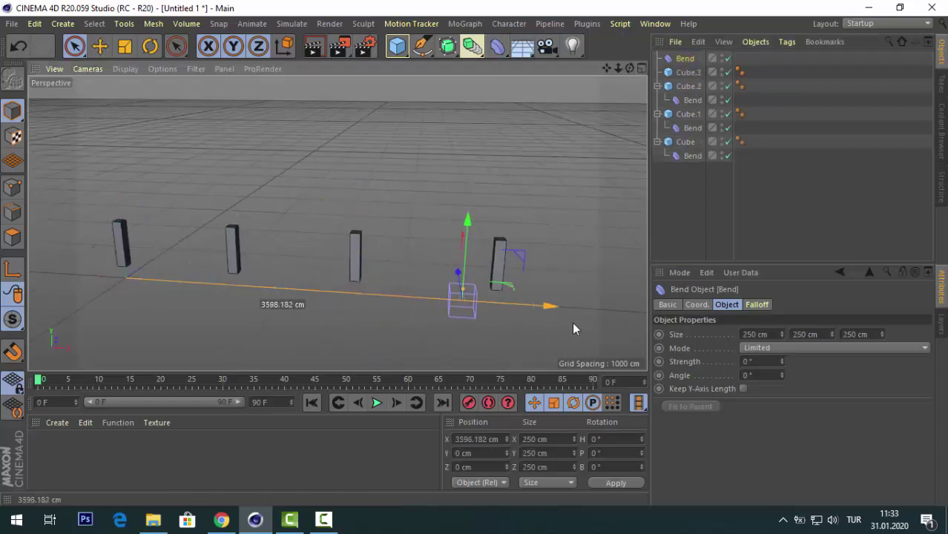
- Select the lone top-level Bend, test and undo its strength, then drag it onto Cube.3
left_click(688, 72)
left_click(684, 60)
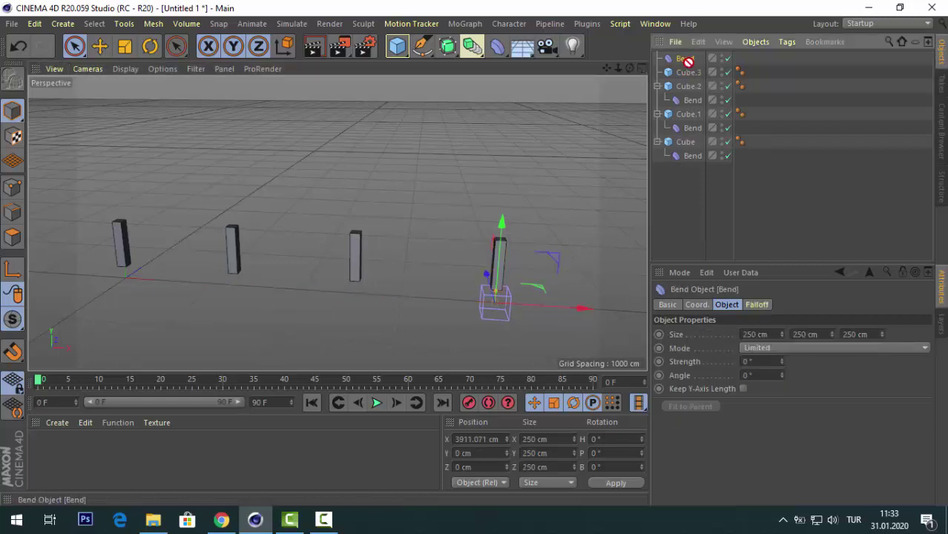
left_click_drag(686, 59, 689, 66)
left_click_drag(781, 361, 786, 356)
key("ctrl+z")
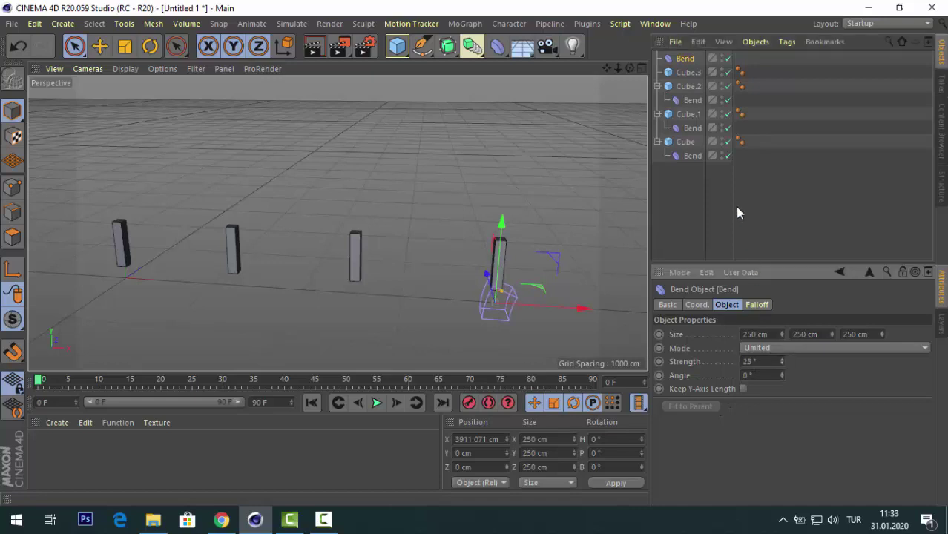
left_click_drag(683, 59, 687, 74)
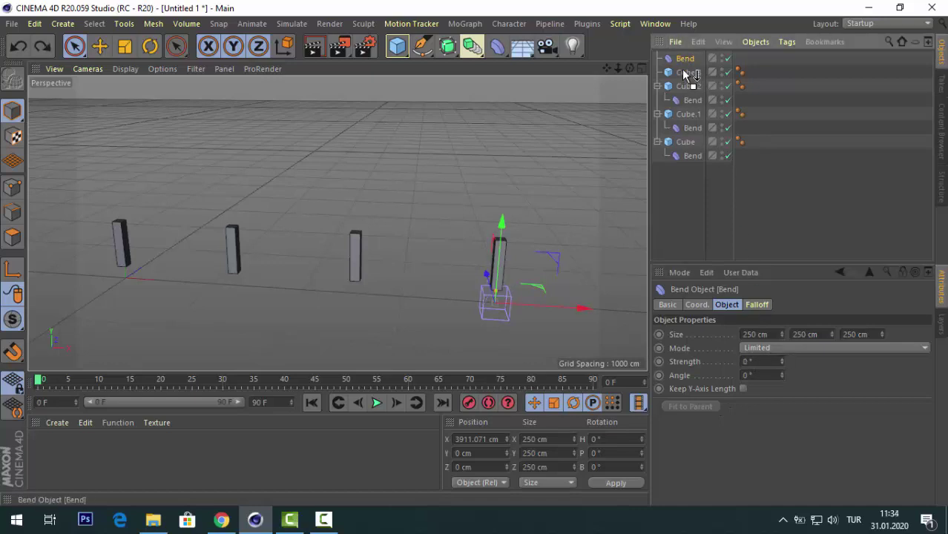
scroll(559, 261, "up", 2)
- Fit Cube.3's Bend to parent, set Size Y to 80 cm and lower it to about -58.264 cm
left_click(701, 408)
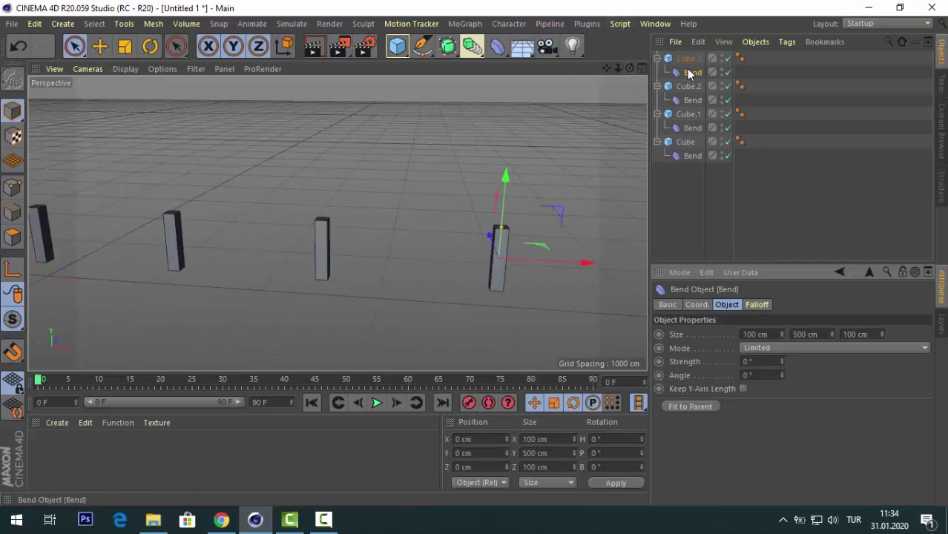
scroll(564, 237, "up", 2)
scroll(565, 238, "up", 1)
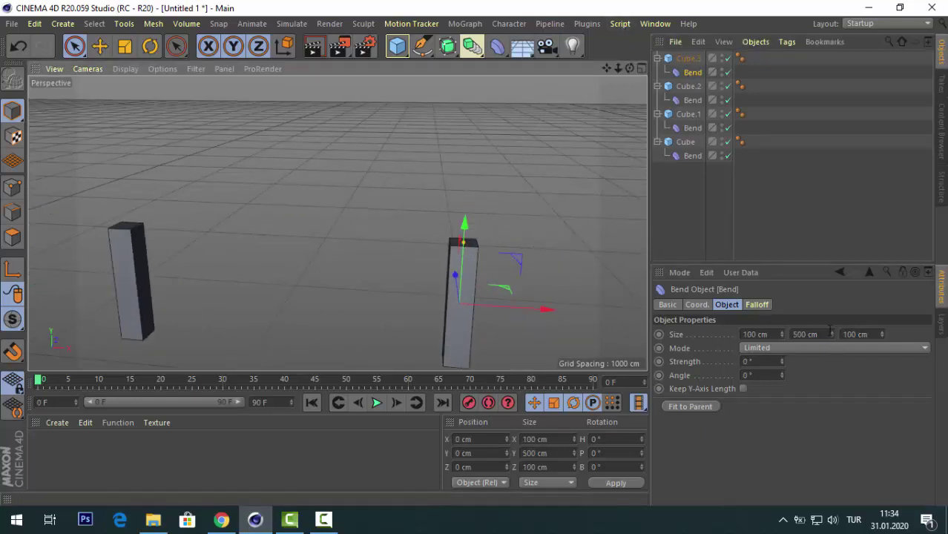
left_click_drag(831, 334, 787, 337)
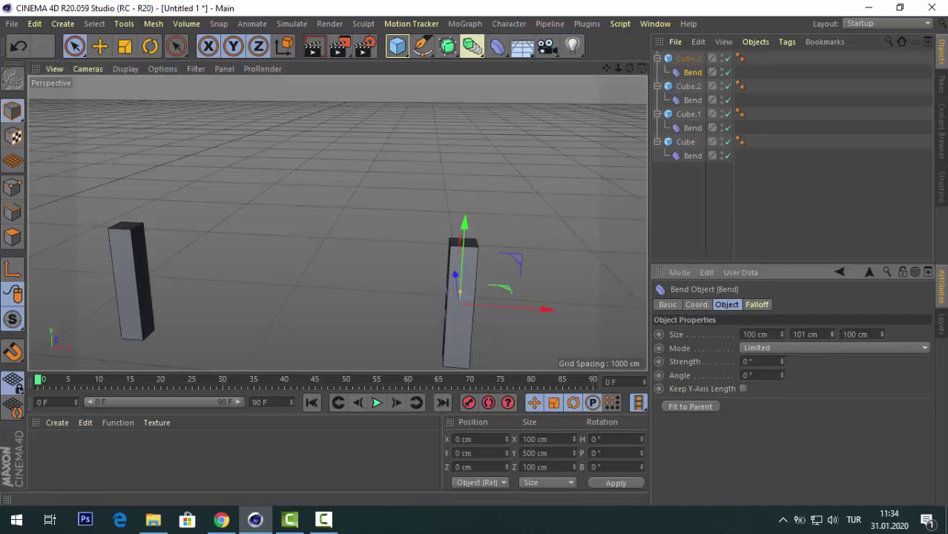
scroll(389, 315, "up", 2)
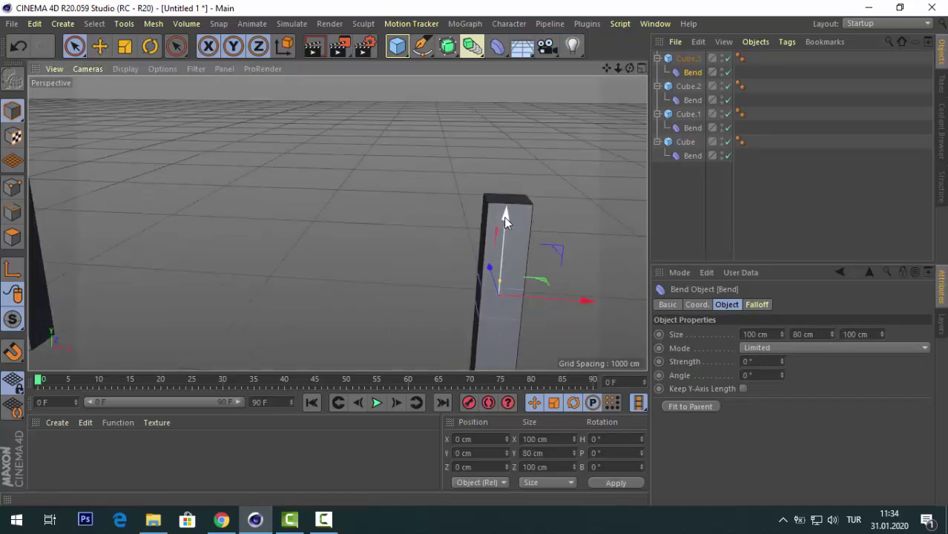
mouse_move(504, 217)
left_mouse_down()
mouse_move(504, 241)
mouse_move(501, 234)
left_mouse_up()
scroll(501, 234, "down", 3)
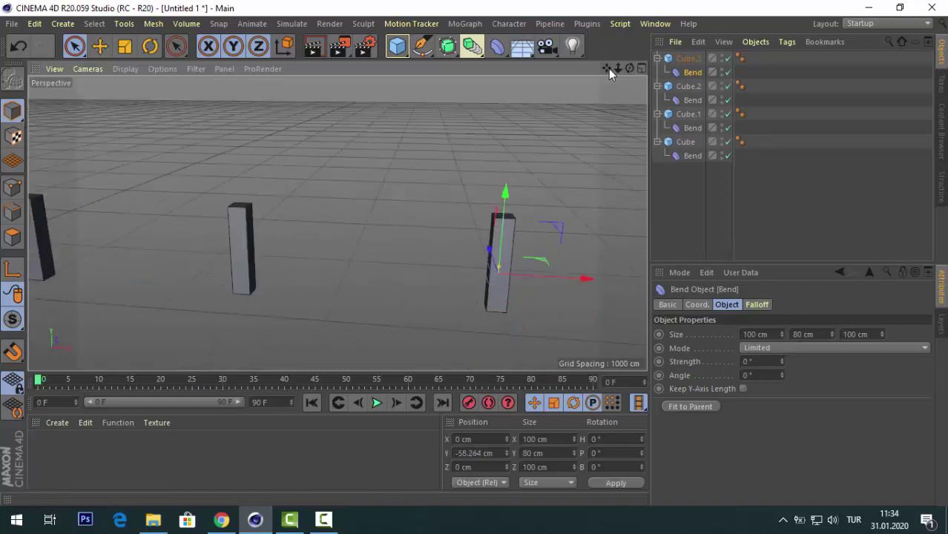
mouse_move(608, 68)
left_mouse_down()
mouse_move(338, 222)
mouse_move(362, 148)
left_mouse_up()
- Test and undo the Bend strength on Cube, then set Cube's Segments Y to 10
left_click(243, 205)
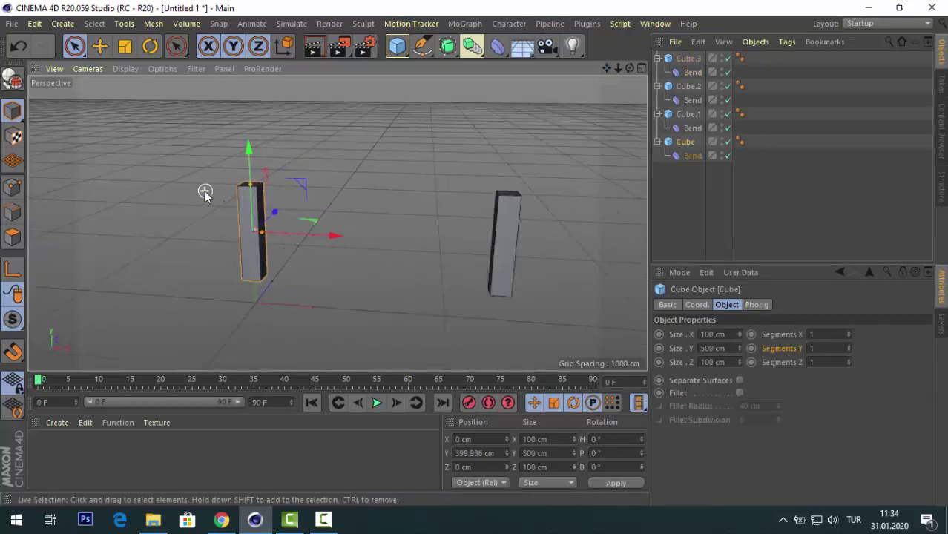
scroll(206, 191, "up", 3)
left_click(693, 156)
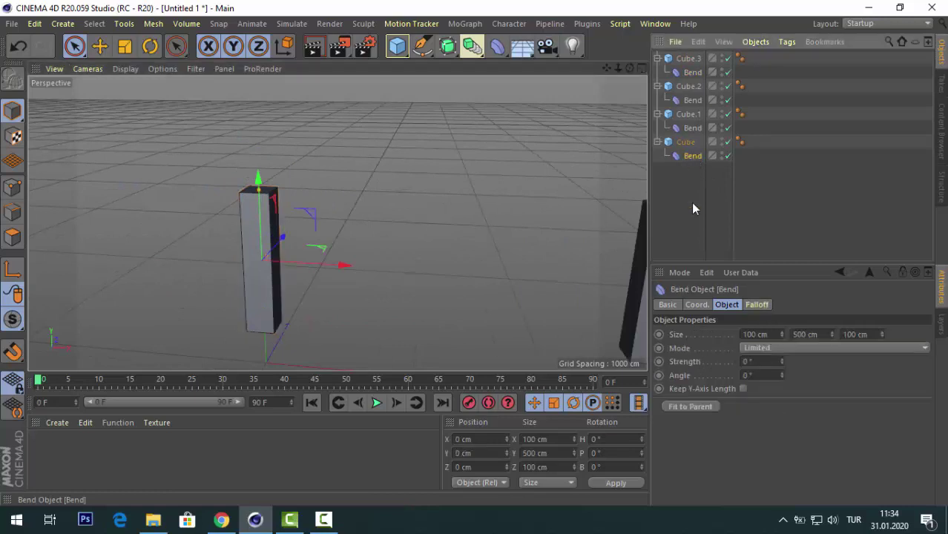
mouse_move(781, 359)
left_mouse_down()
mouse_move(781, 341)
mouse_move(785, 362)
left_mouse_up()
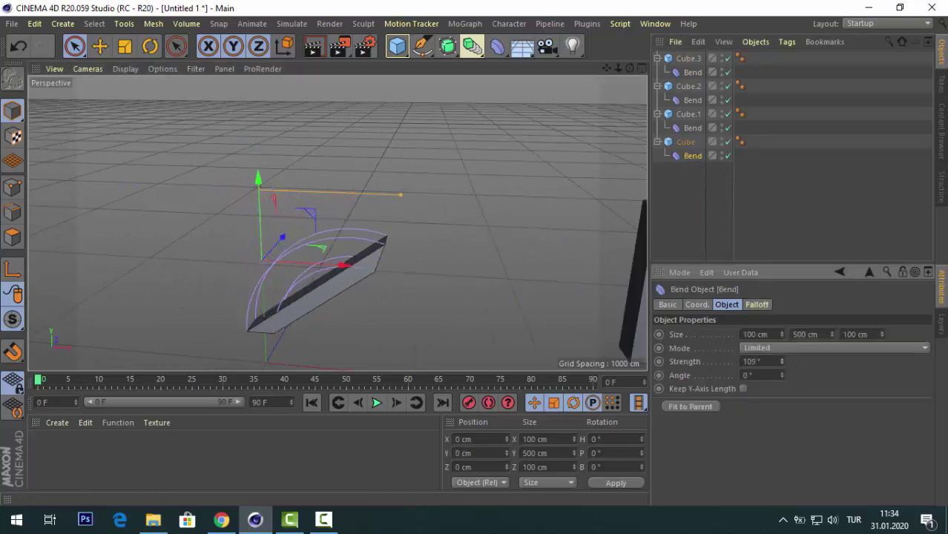
key("ctrl+z")
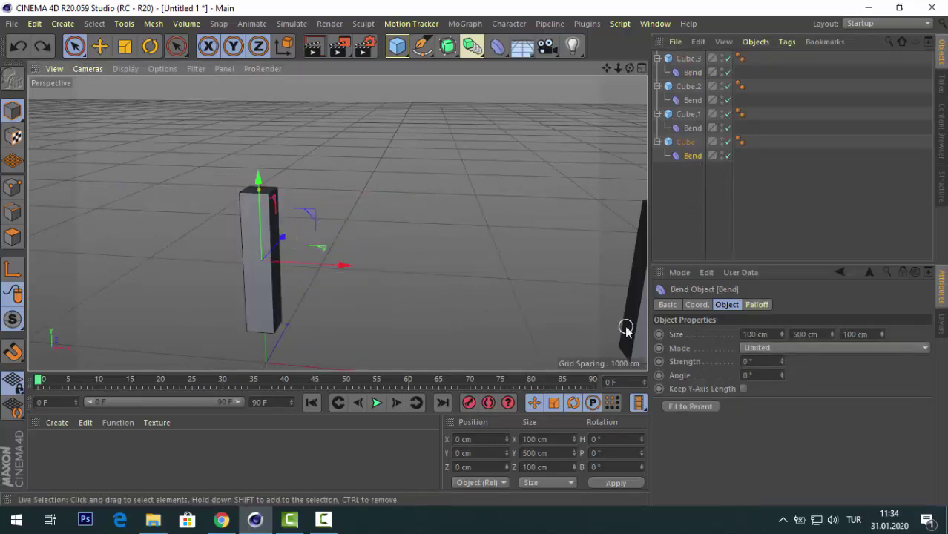
left_click(686, 143)
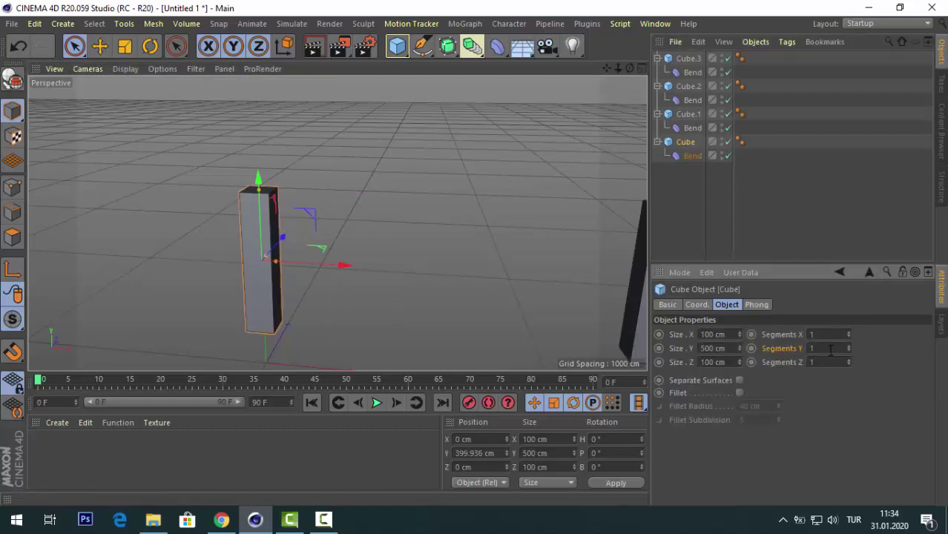
key("Return")
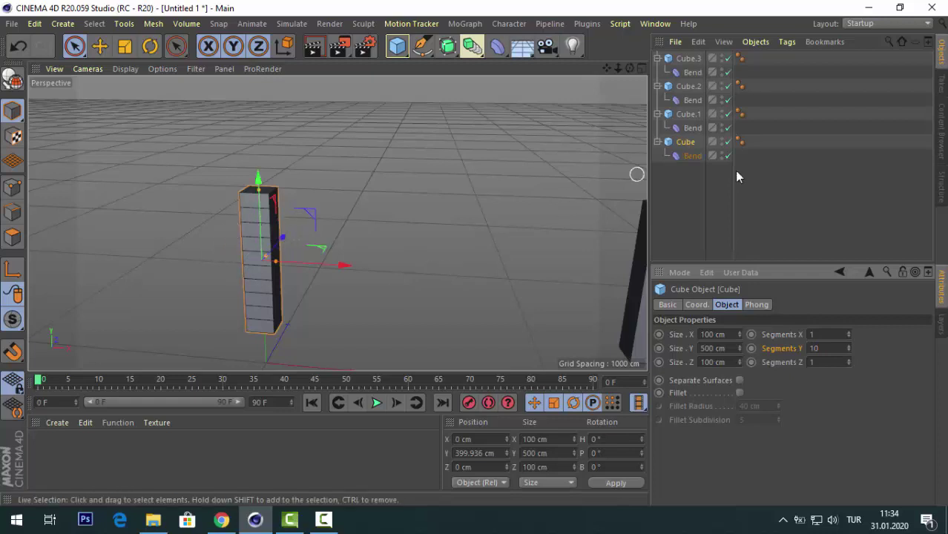
- Set the Bend under Cube to 360° strength, curling the first pillar into a ring
left_click(689, 156)
left_click_drag(780, 359, 834, 361)
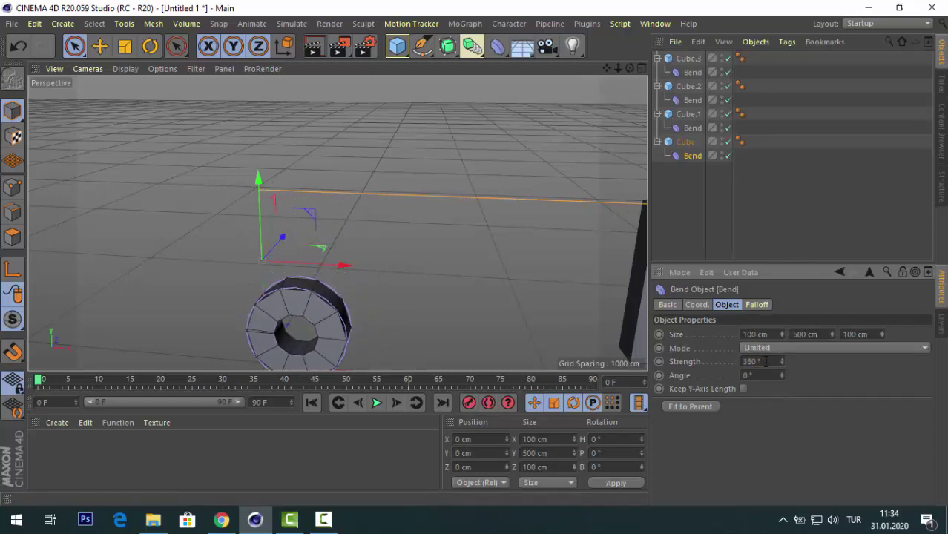
scroll(286, 332, "down", 3)
scroll(286, 332, "down", 2)
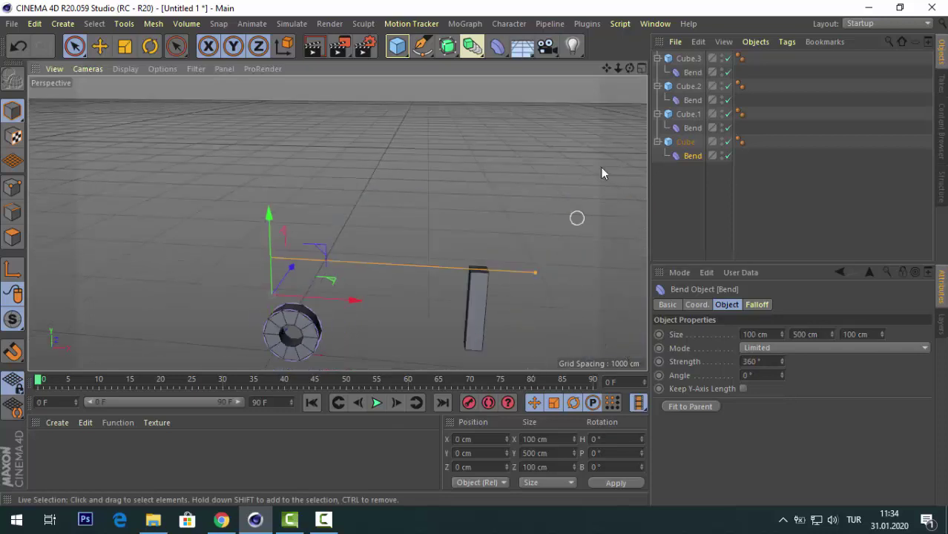
middle_click_drag(601, 173, 509, 155)
- Set Cube.1's Segments Y to 10
left_click(686, 117)
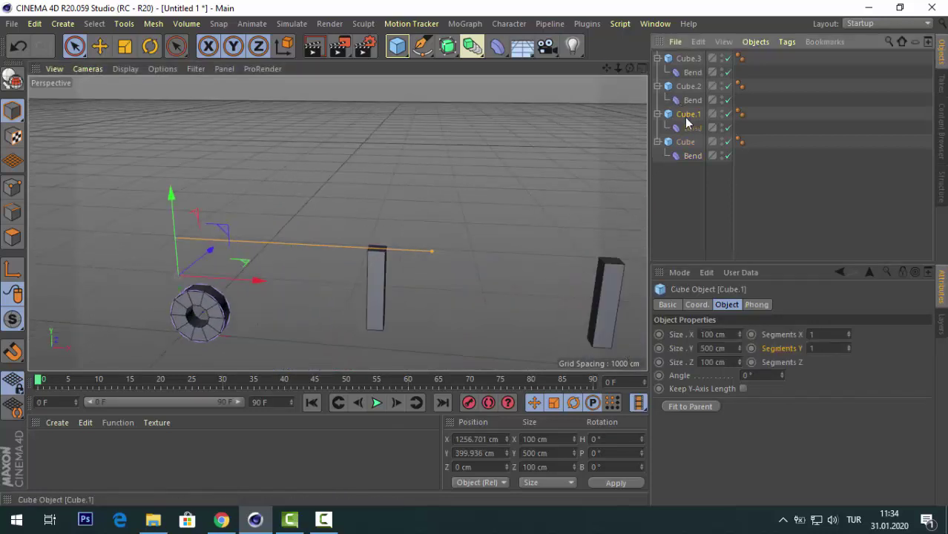
left_click(831, 348)
type("0")
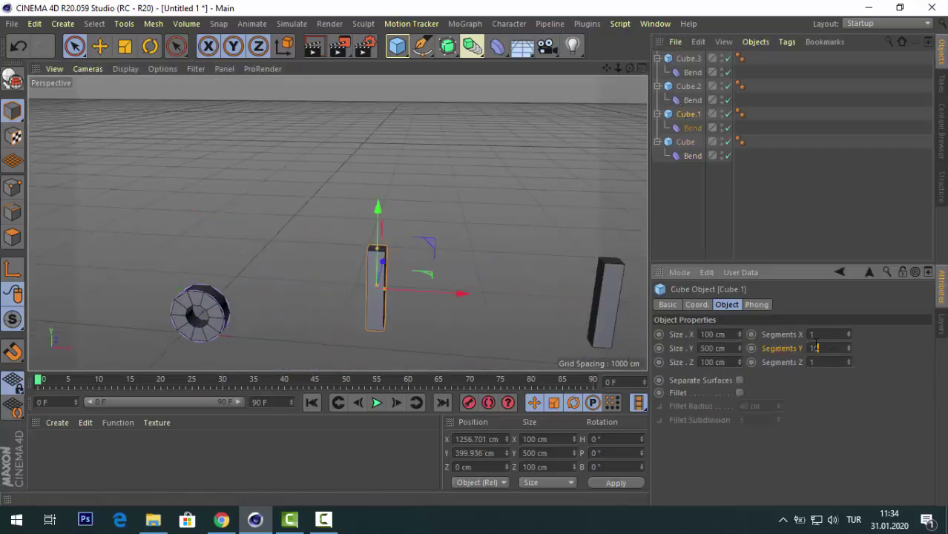
key("Return")
scroll(356, 286, "up", 2)
- Set the Bend under Cube.1 to 180° strength to form an arch
left_click(696, 128)
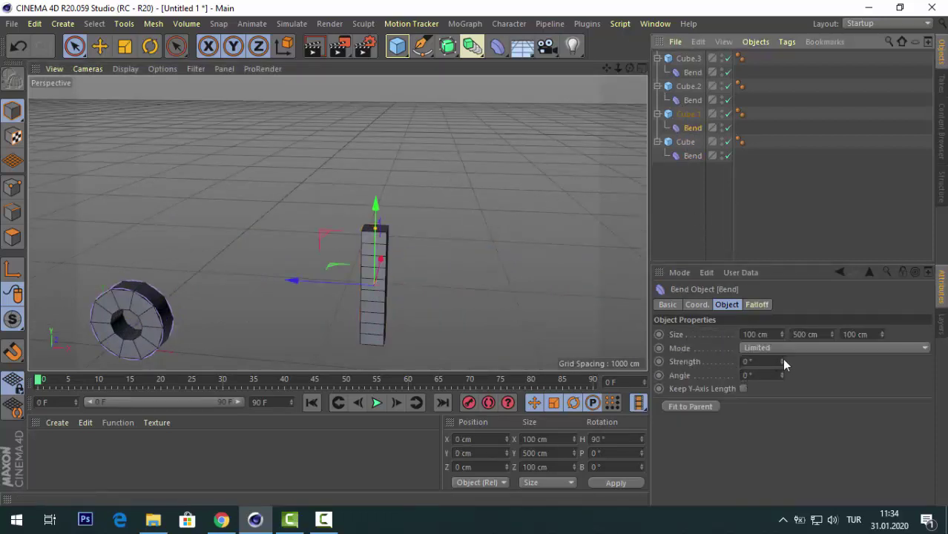
mouse_move(781, 361)
left_mouse_down()
mouse_move(629, 65)
mouse_move(700, 241)
left_mouse_up()
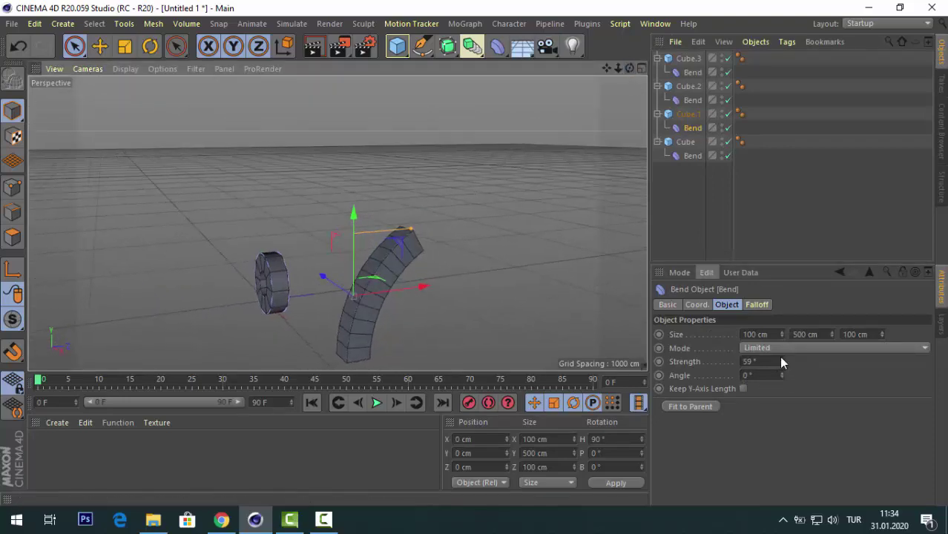
left_click_drag(781, 362, 839, 311)
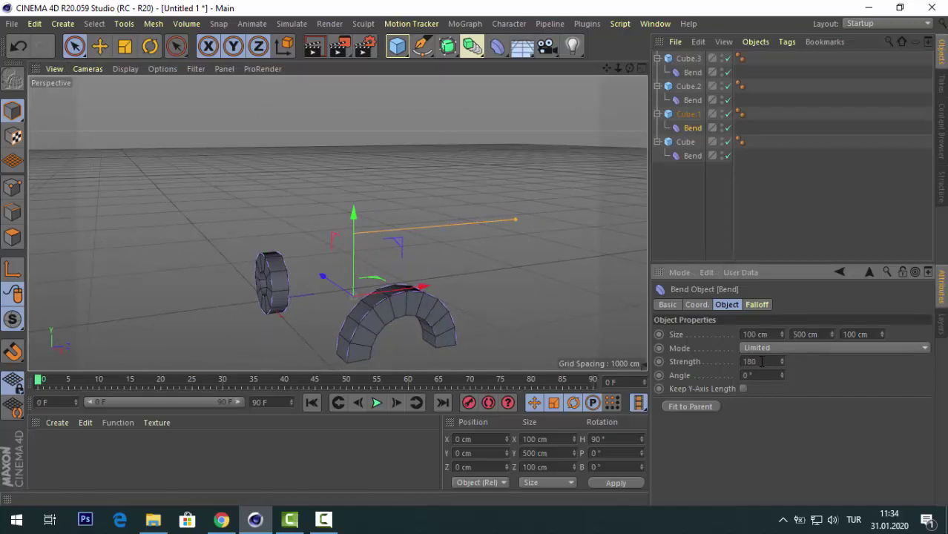
key("Return")
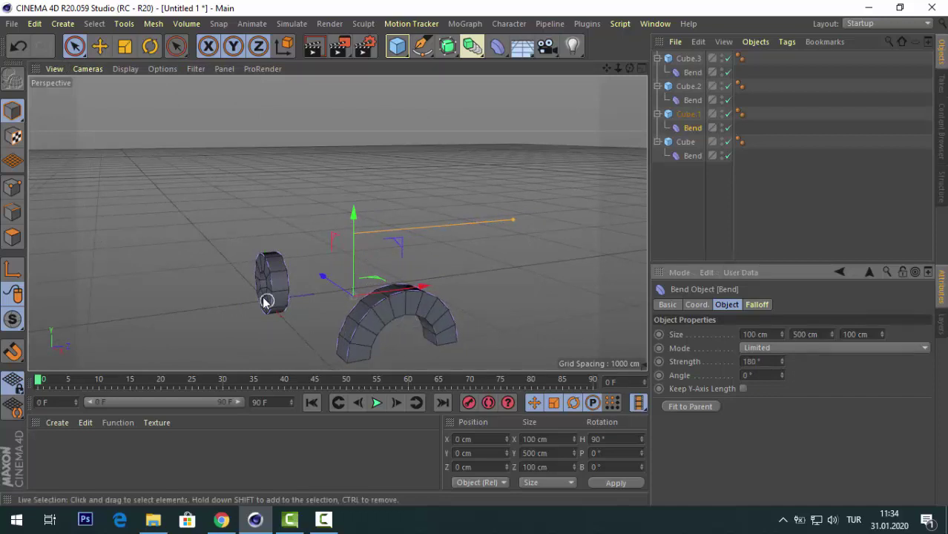
scroll(249, 281, "up", 3)
scroll(351, 245, "up", 4)
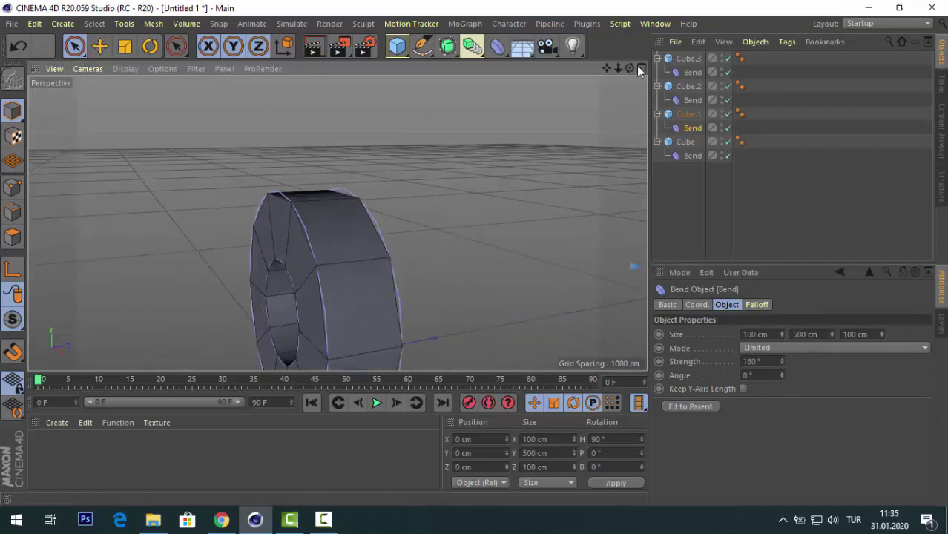
- Raise the ring pillar Cube's Segments Y from 10 to 30 and reframe the smoother ring
left_click_drag(630, 68, 569, 103)
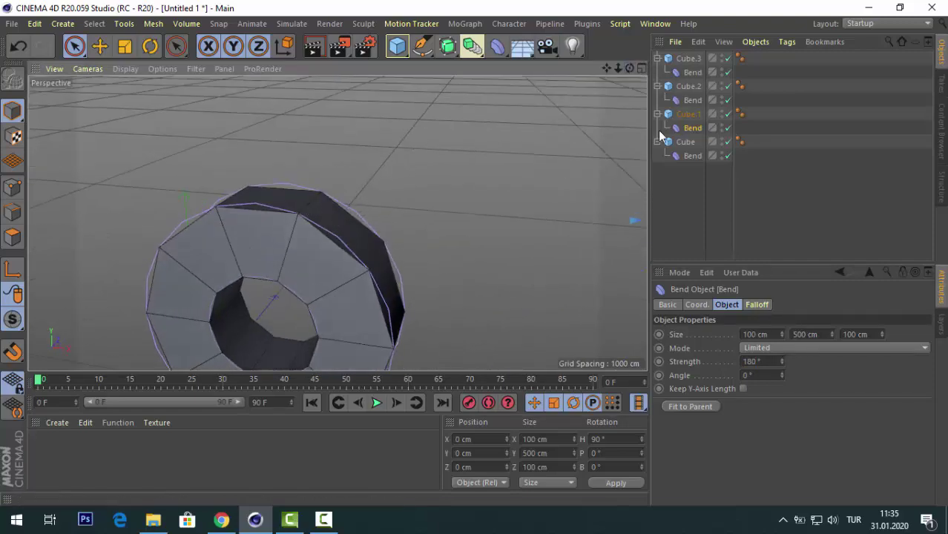
left_click(684, 141)
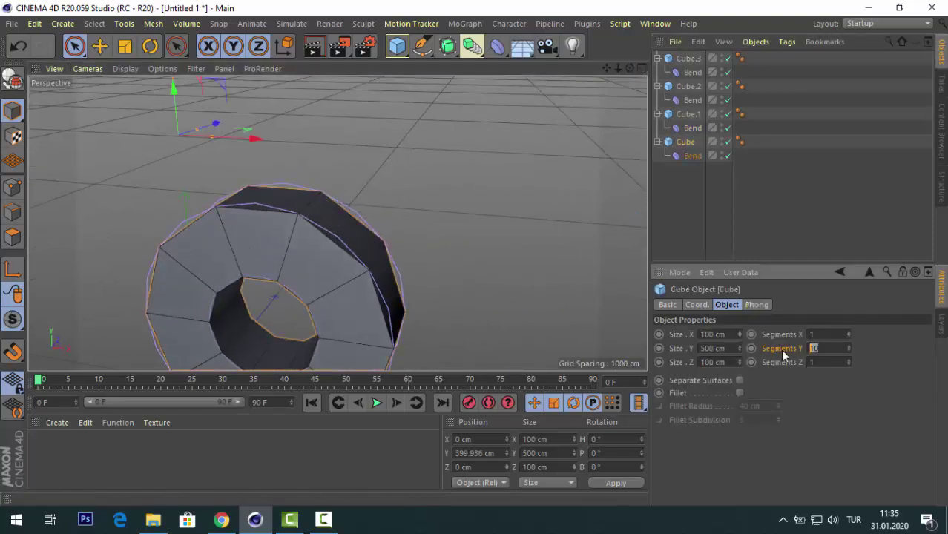
type("30")
key("Return")
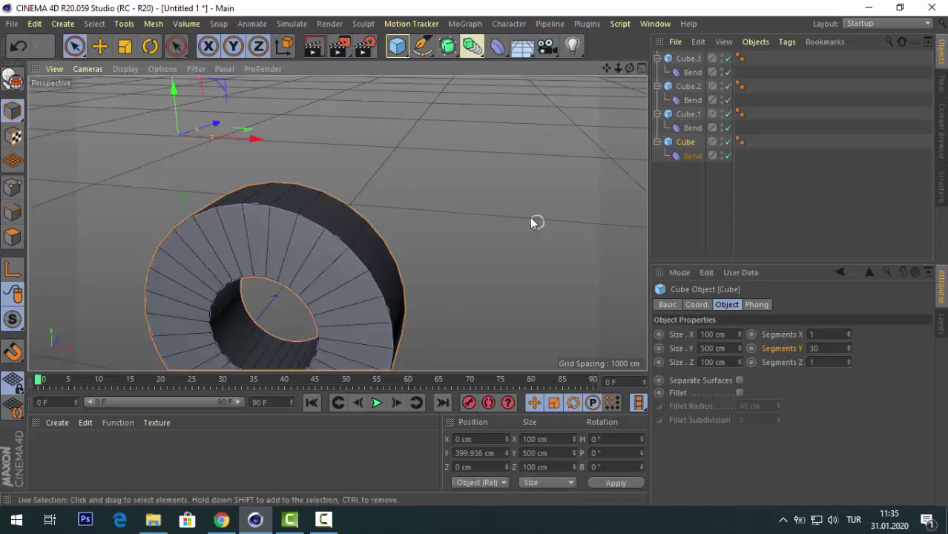
scroll(537, 204, "down", 3)
scroll(524, 224, "up", 2)
scroll(525, 225, "up", 1)
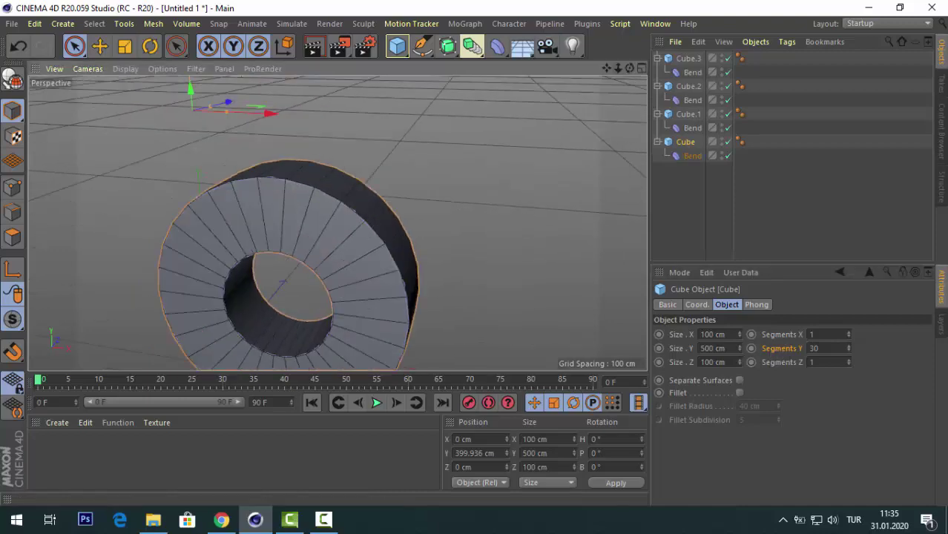
scroll(334, 230, "down", 3)
left_click_drag(608, 69, 336, 220)
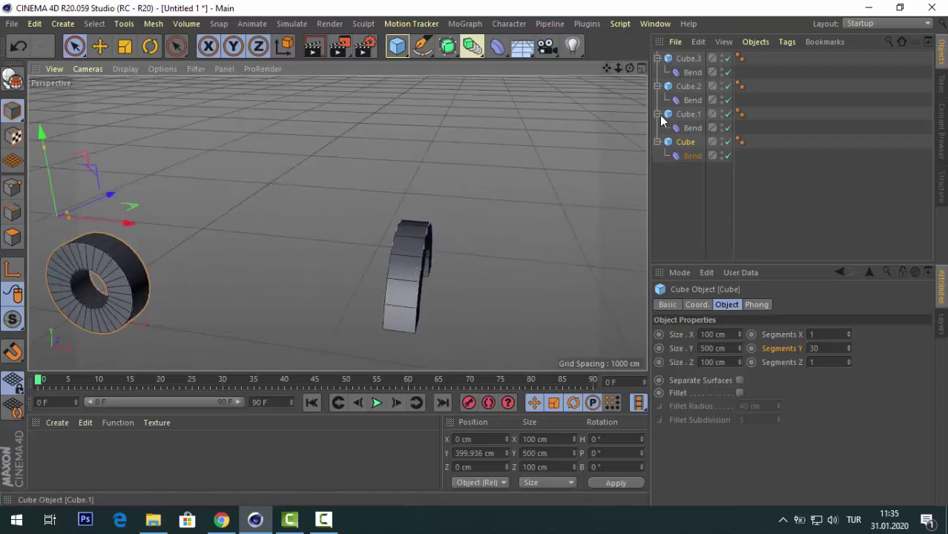
left_click_drag(629, 68, 336, 220)
- Give Cube.2 10 height segments and set its child Bend strength to 90° for a quarter curve
left_click(420, 275)
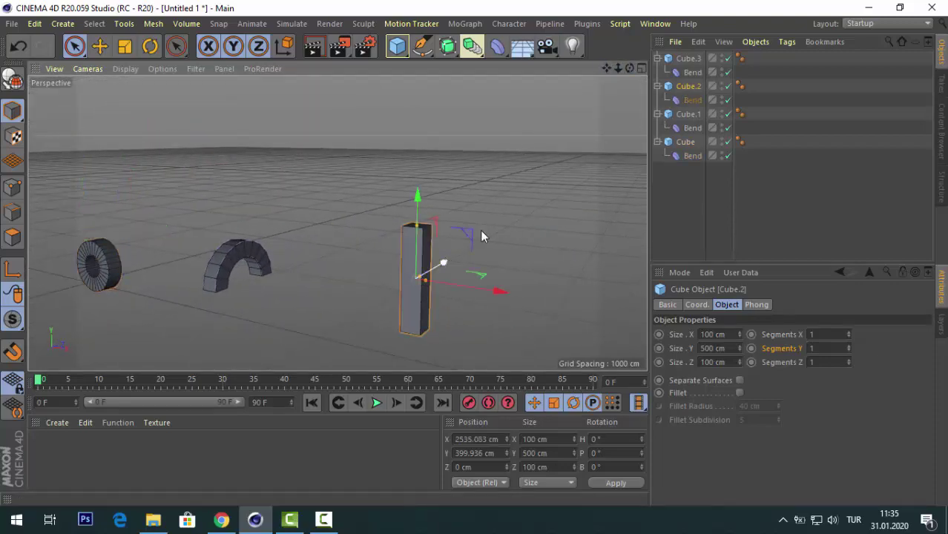
left_click(819, 349)
type("0")
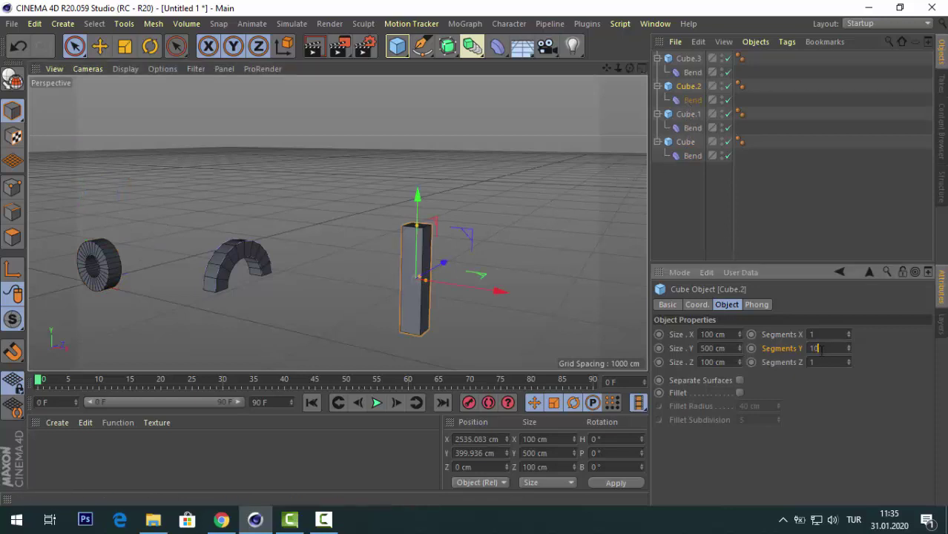
left_click(693, 100)
left_click(776, 361)
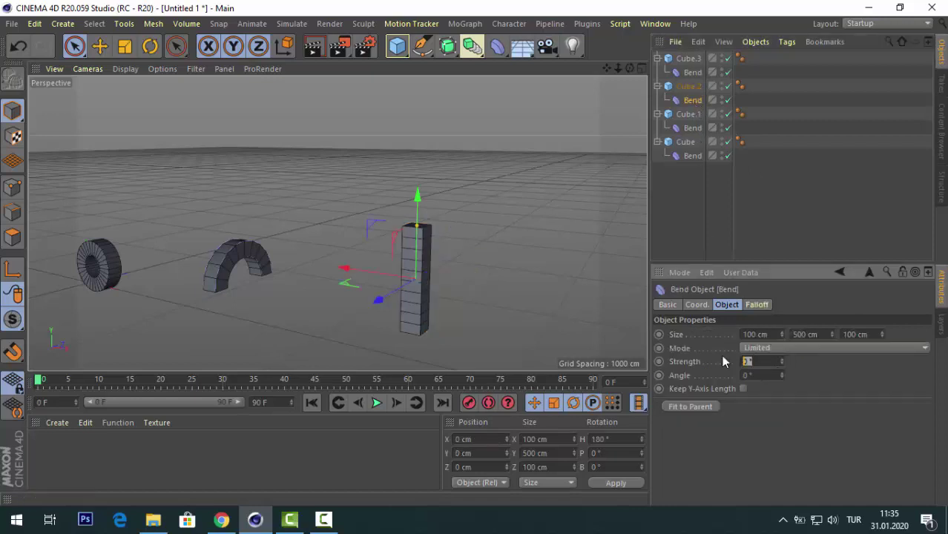
key("Return")
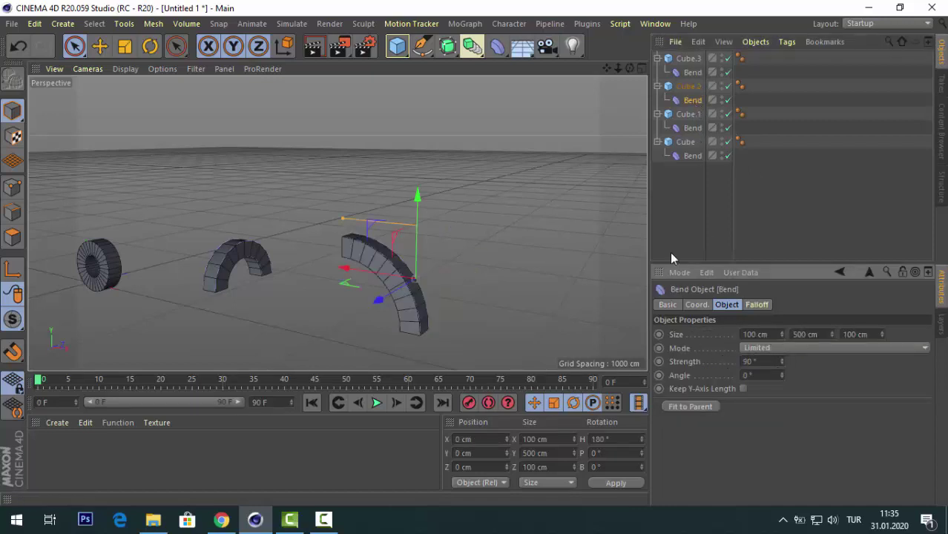
left_click_drag(336, 221, 438, 257, "alt")
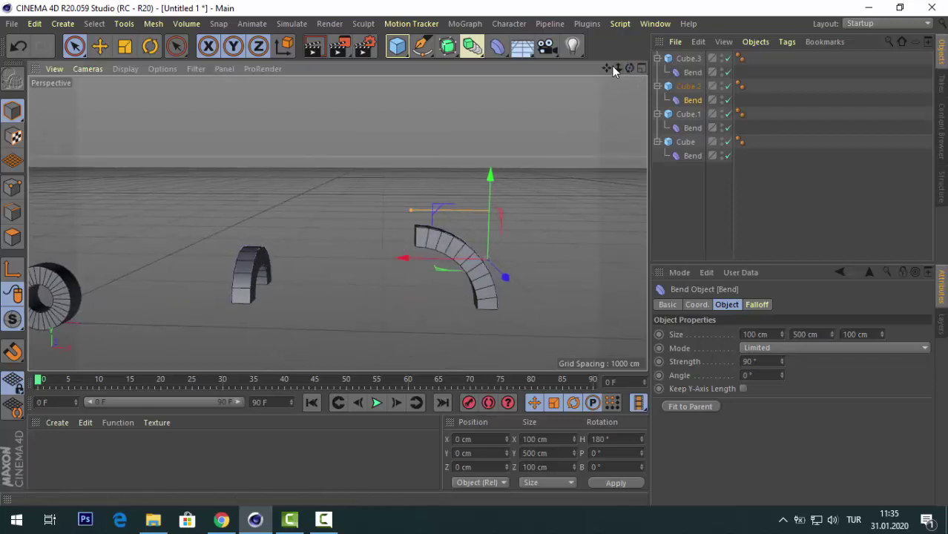
left_click_drag(607, 68, 381, 254)
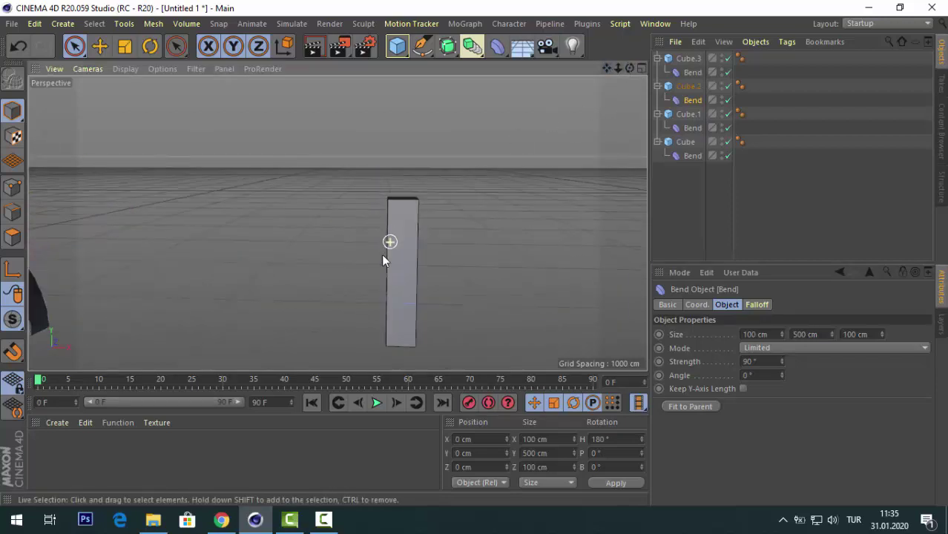
- Set Cube.3's Segments Y to 20
left_click(412, 228)
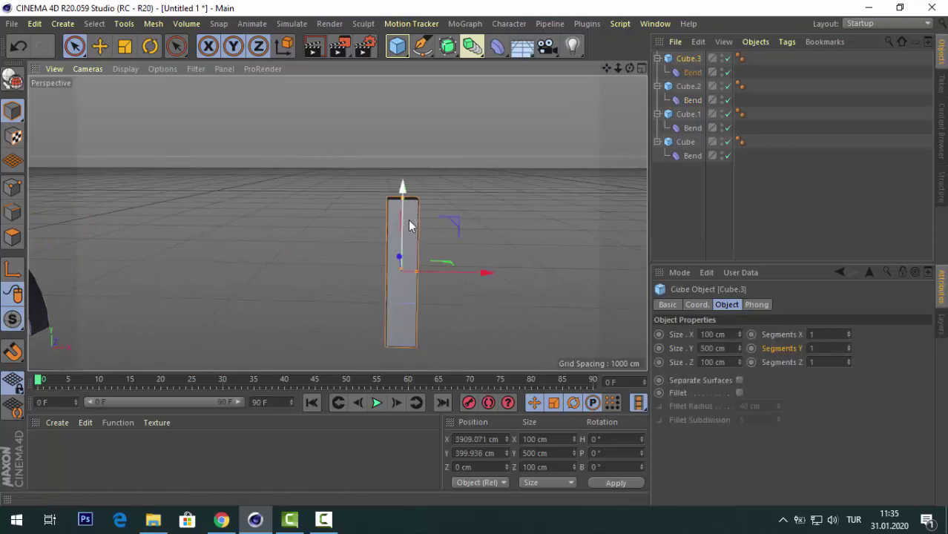
left_click(824, 347)
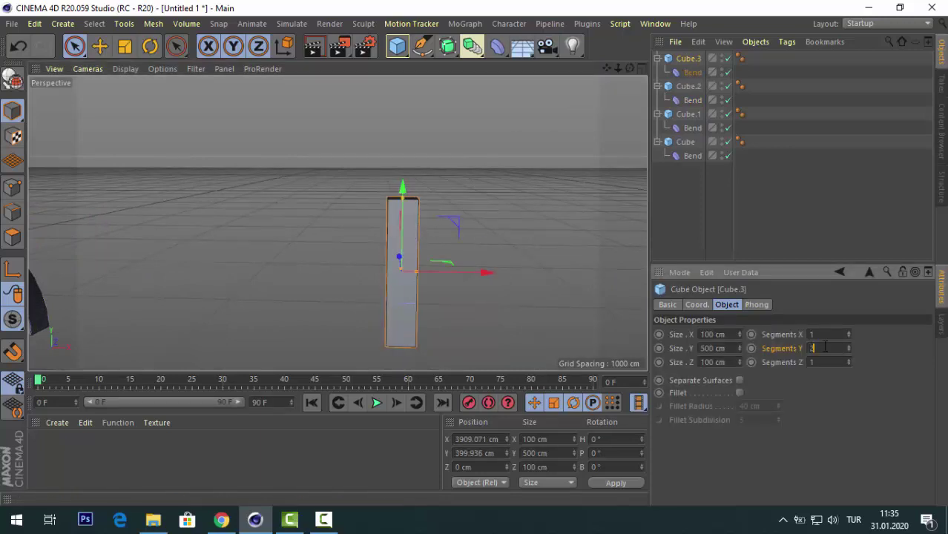
type("20")
key("Return")
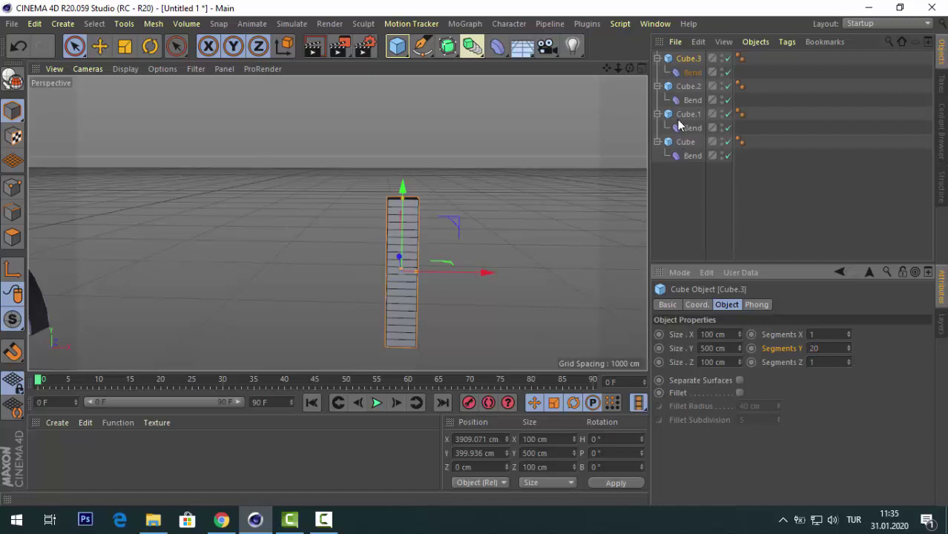
- Bend Cube.3's child Bend to exactly 90° and lower it to about -105.177 cm on Y
left_click(689, 72)
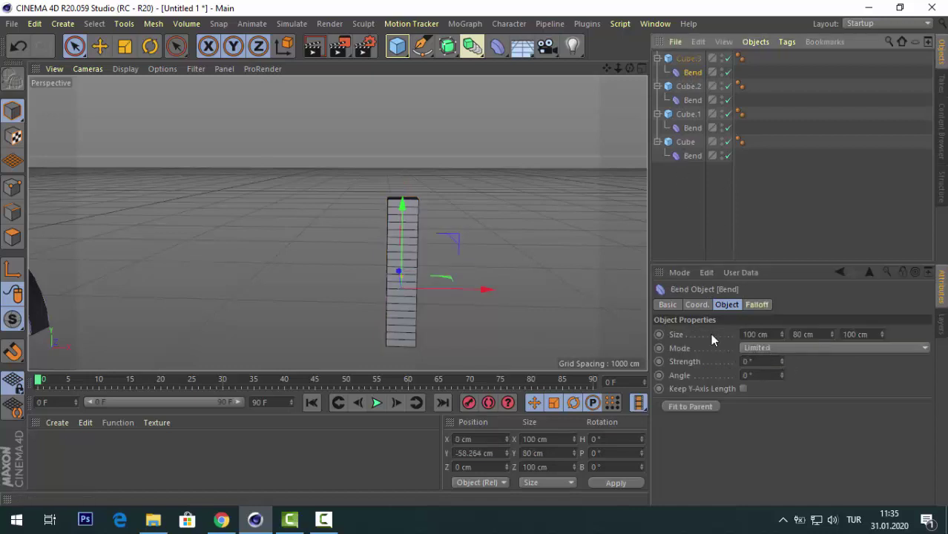
mouse_move(415, 205)
left_mouse_down()
mouse_move(405, 83)
mouse_move(370, 178)
mouse_move(373, 222)
left_mouse_up()
left_click_drag(616, 81, 630, 242)
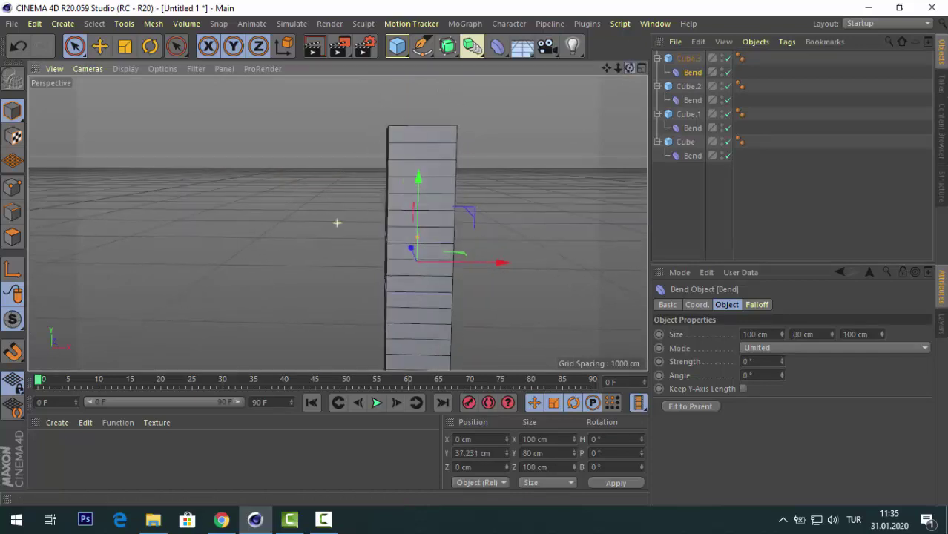
left_click_drag(780, 361, 780, 361)
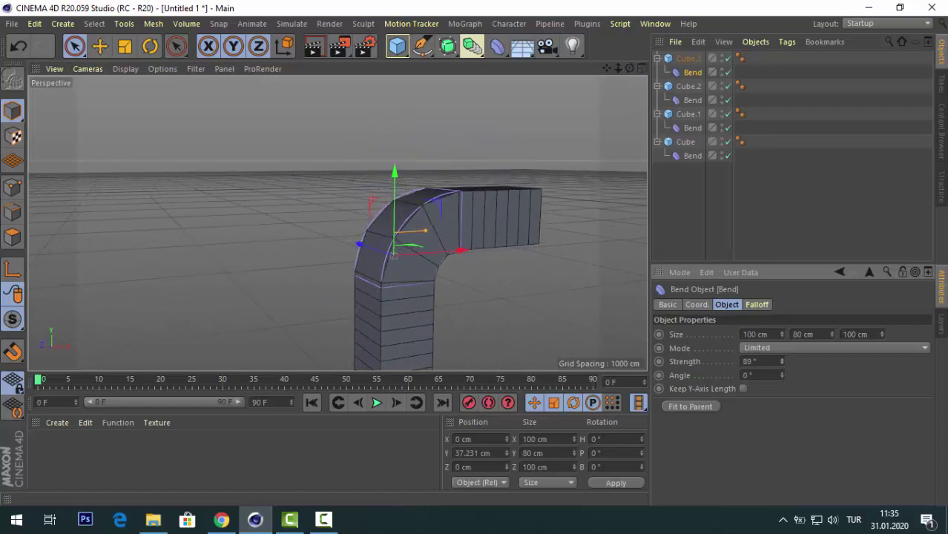
scroll(393, 238, "down", 3)
double_click(749, 361)
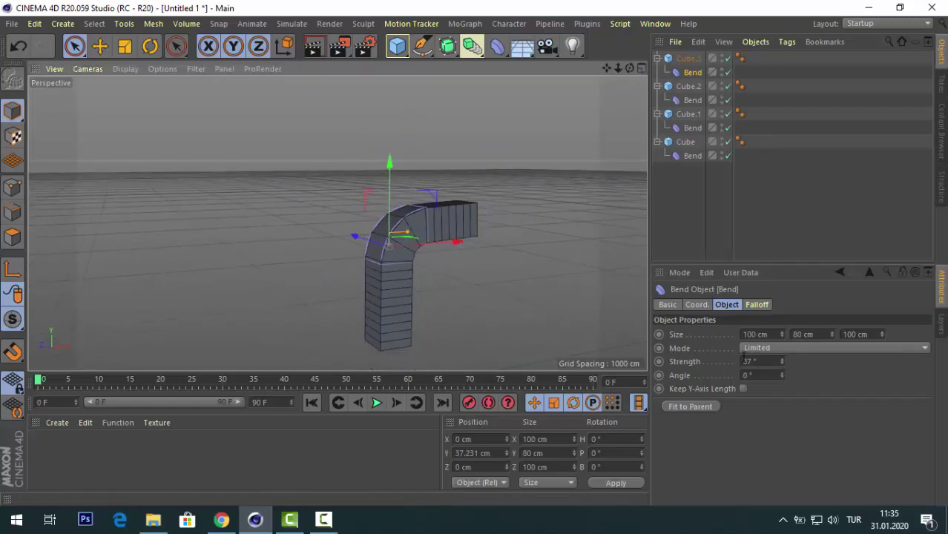
type("90")
key("Return")
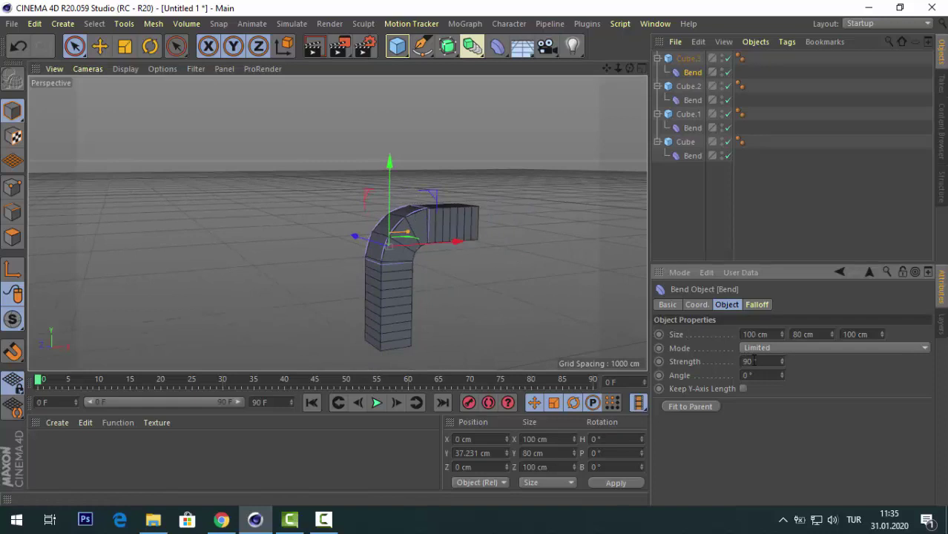
left_click_drag(388, 159, 388, 213)
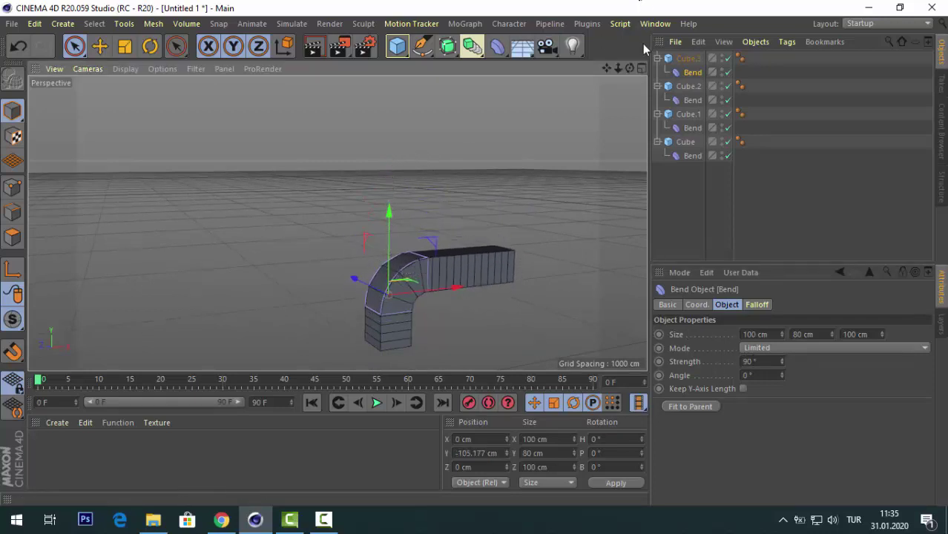
mouse_move(630, 69)
left_mouse_down()
mouse_move(336, 221)
mouse_move(586, 111)
left_mouse_up()
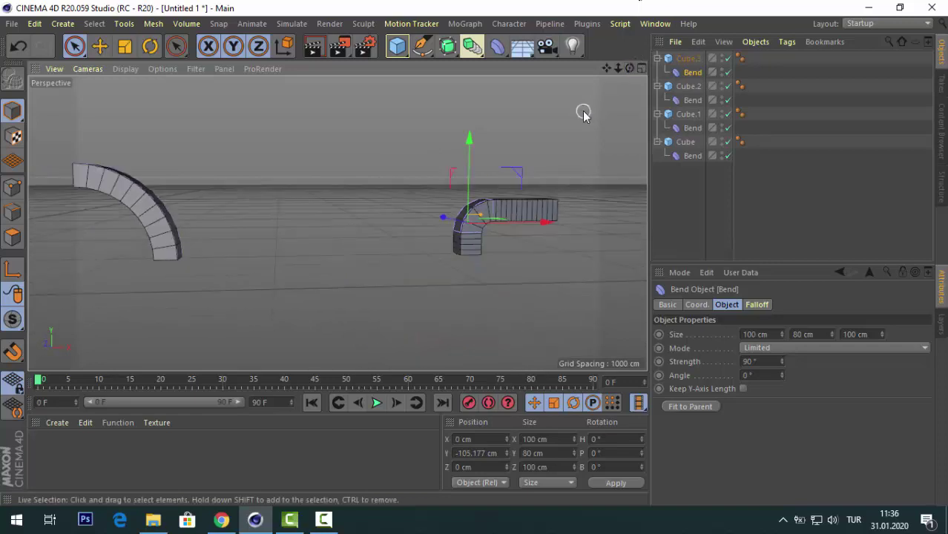
- Add a new top-level Bend deformer and give it 45° strength
left_click(497, 47)
right_click_drag(107, 240, 80, 249, "alt")
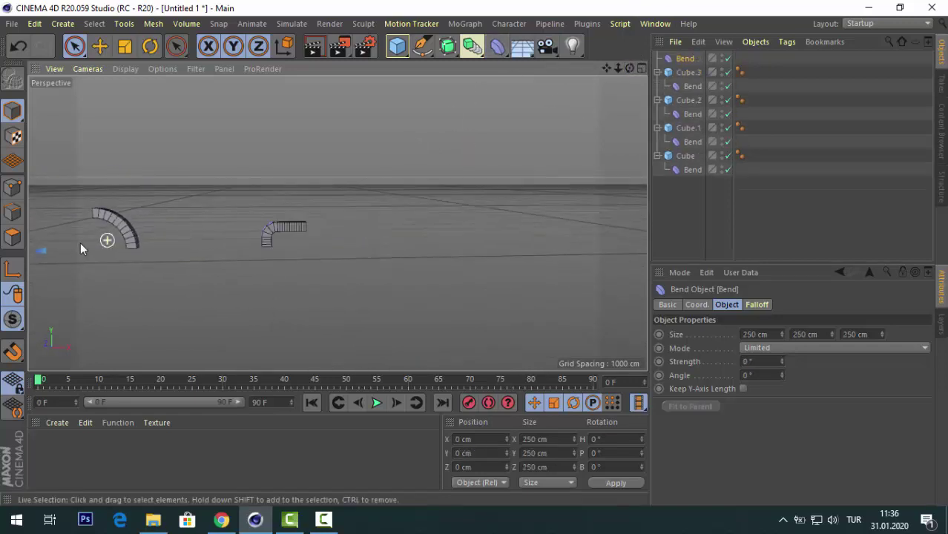
mouse_move(607, 68)
left_mouse_down()
mouse_move(336, 223)
mouse_move(175, 256)
mouse_move(546, 242)
left_mouse_up()
scroll(507, 246, "up", 3)
scroll(216, 208, "up", 3)
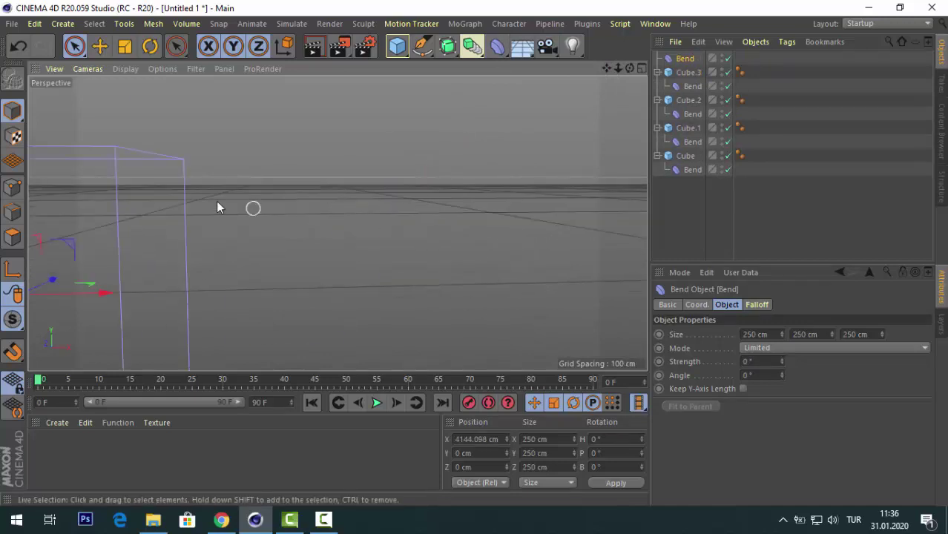
scroll(217, 209, "down", 2)
scroll(488, 143, "down", 3)
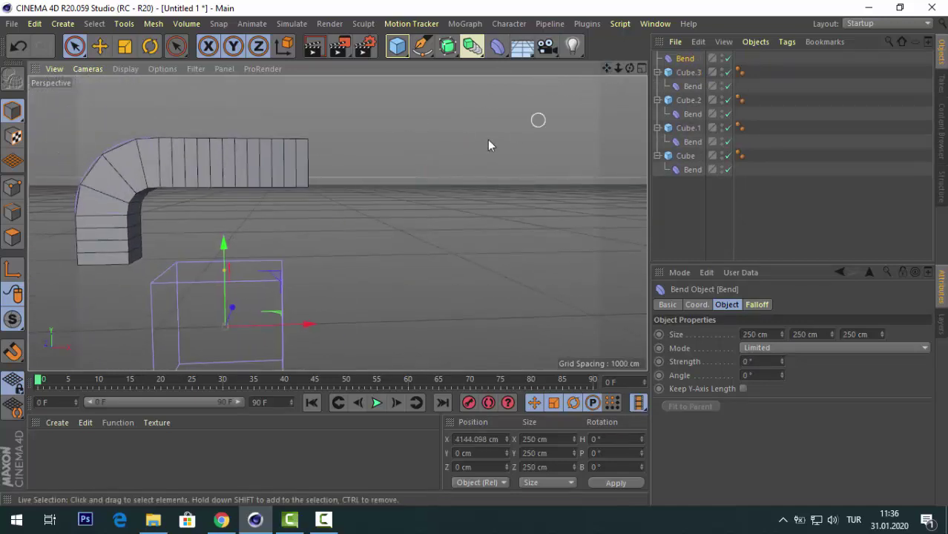
scroll(488, 142, "down", 2)
scroll(336, 223, "up", 1)
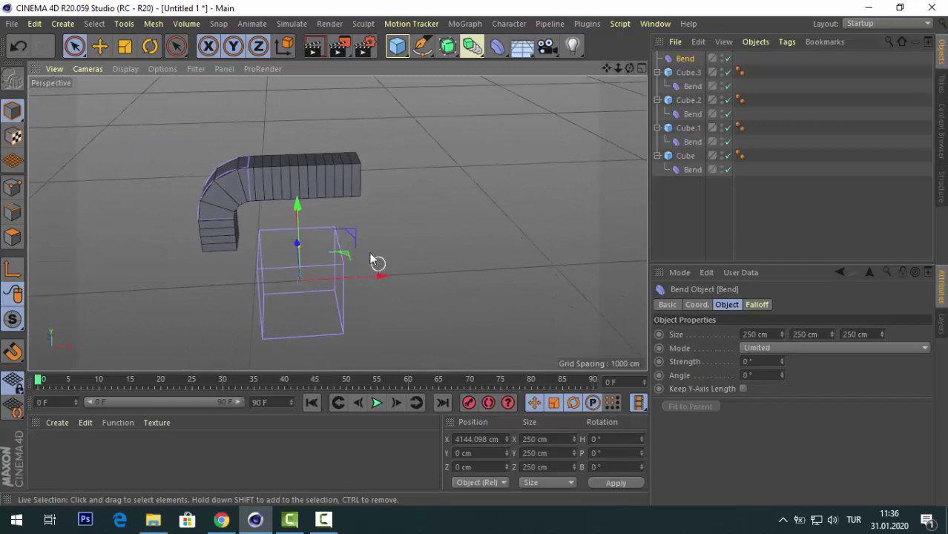
left_click_drag(781, 361, 781, 327)
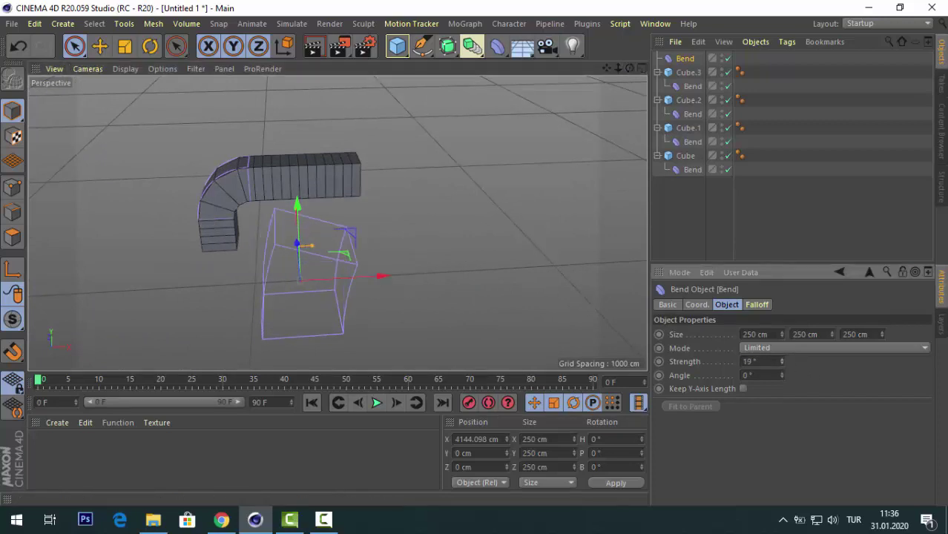
- Rotate the new Bend to 180° heading and -90° bank, then return its strength to 0°
left_click(157, 46)
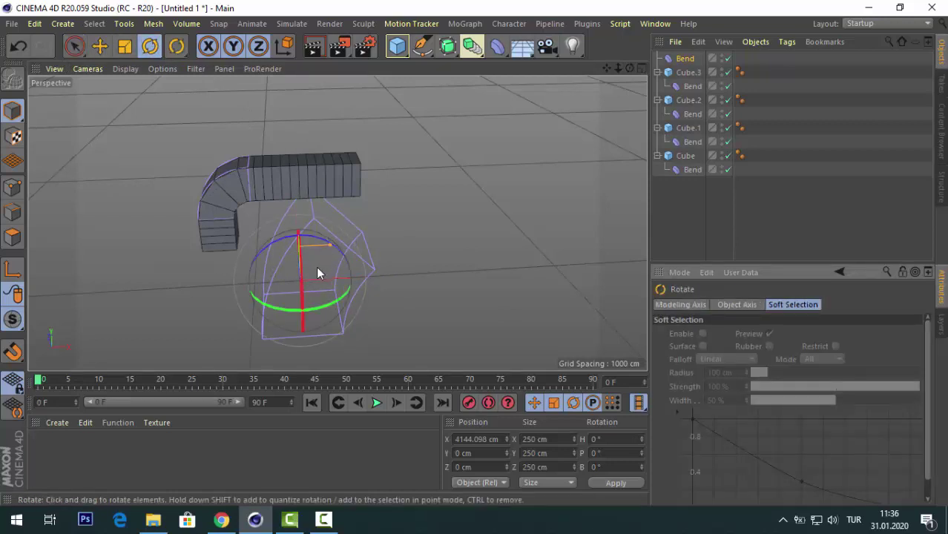
mouse_move(313, 309)
left_mouse_down()
mouse_move(409, 298)
mouse_move(459, 258)
mouse_move(470, 194)
mouse_move(393, 105)
mouse_move(338, 91)
mouse_move(201, 97)
mouse_move(206, 81)
left_mouse_up()
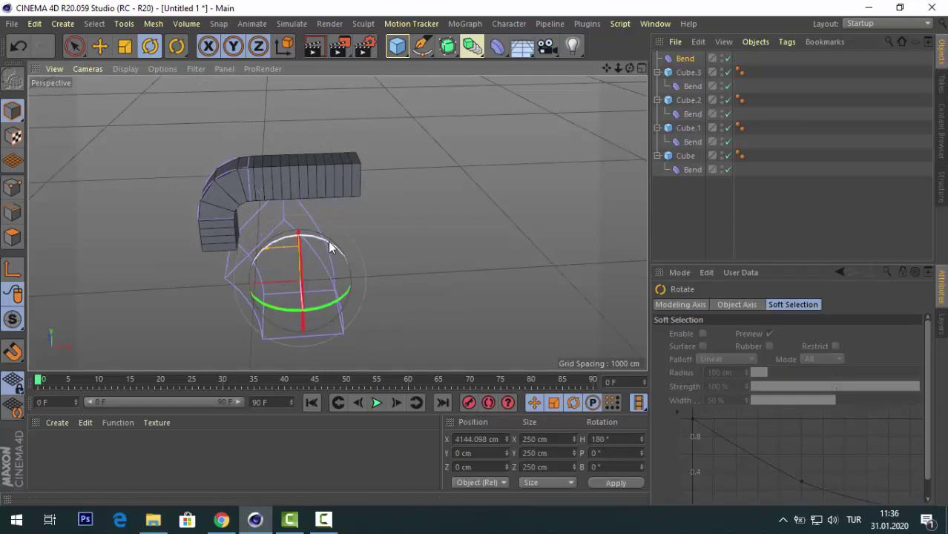
mouse_move(329, 250)
left_mouse_down()
mouse_move(336, 244)
mouse_move(368, 272)
mouse_move(407, 333)
left_mouse_up()
left_click(75, 46)
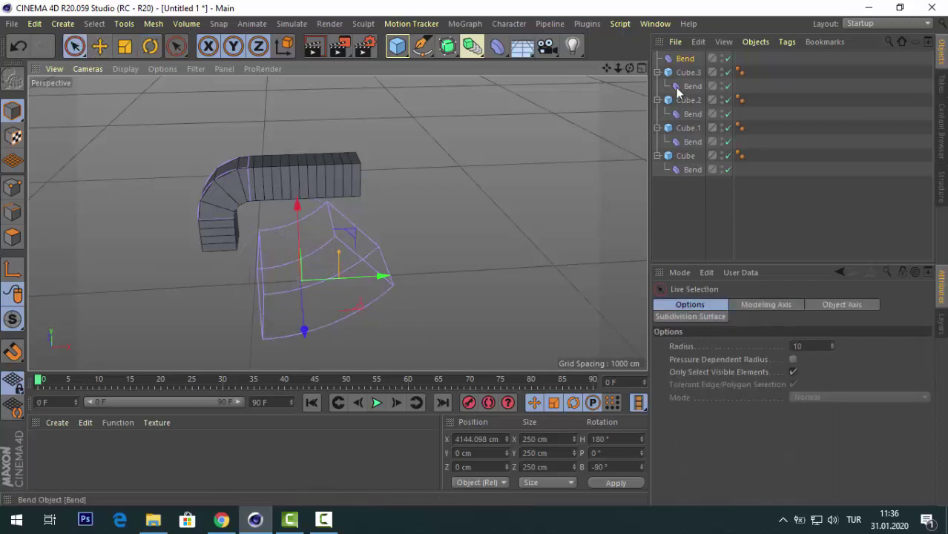
left_click(685, 59)
mouse_move(781, 359)
left_mouse_down()
mouse_move(781, 348)
mouse_move(781, 369)
left_mouse_up()
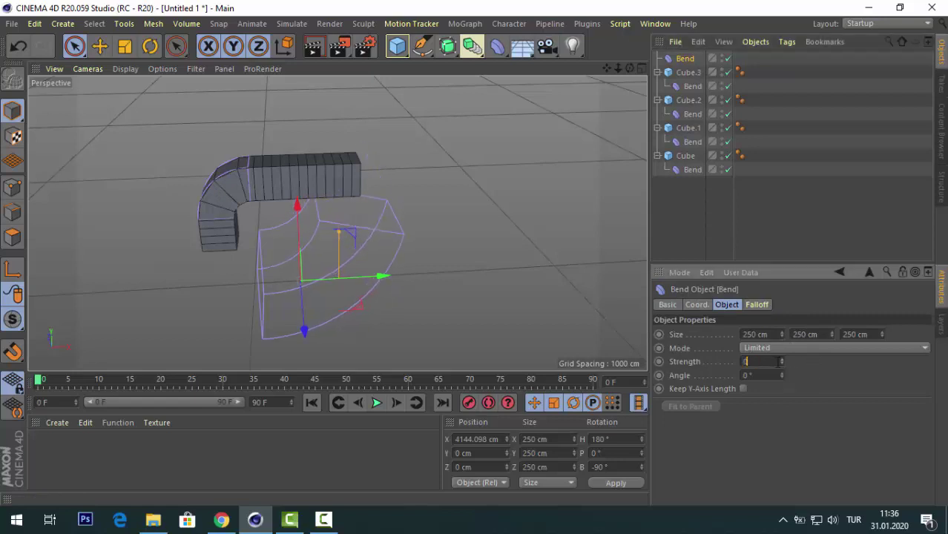
- Nest the top-level Bend under Cube.3, fit it to its parent, and slide it along X
left_click(408, 229)
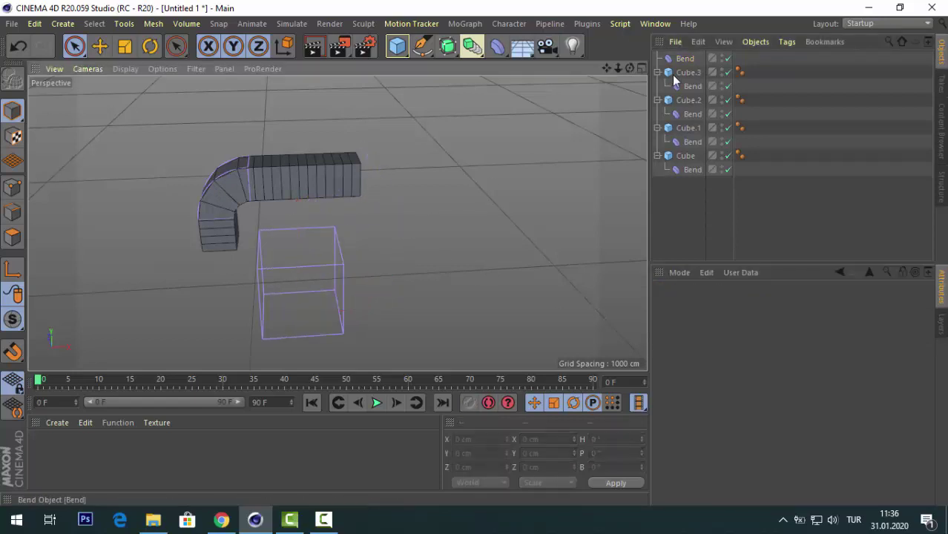
left_click(683, 61)
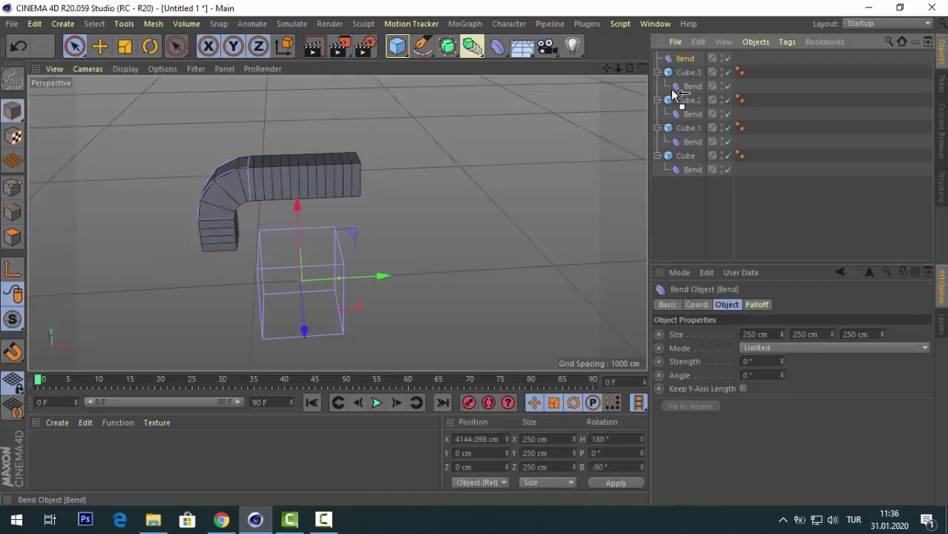
left_click_drag(662, 93, 664, 95)
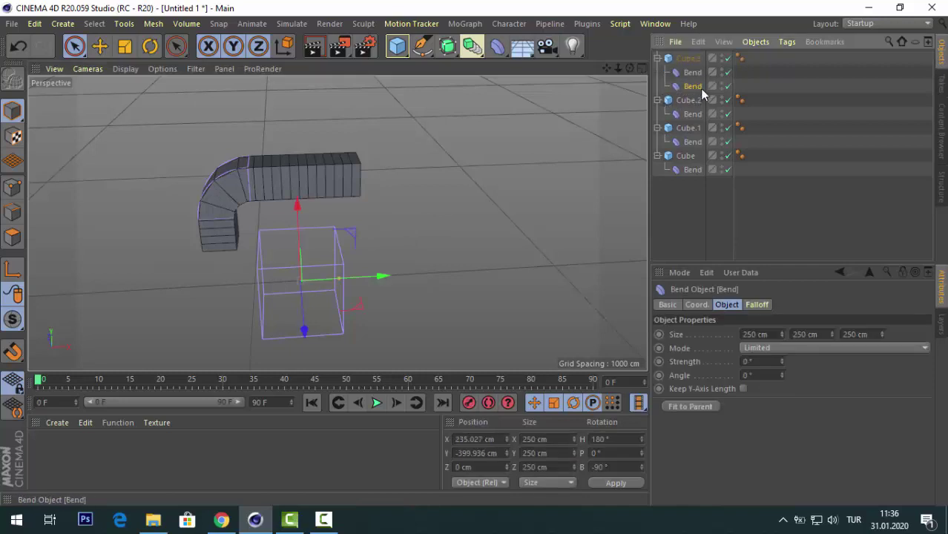
left_click(695, 407)
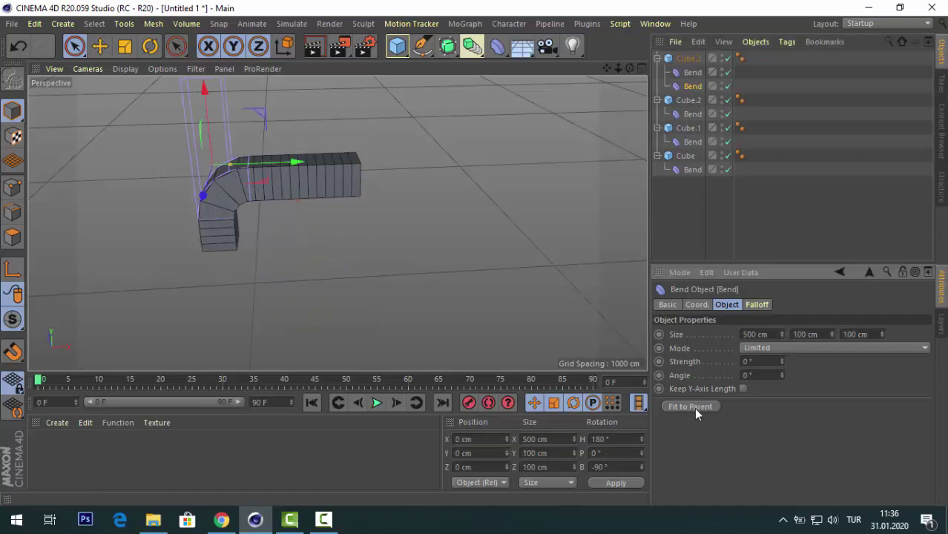
left_click_drag(284, 163, 404, 172)
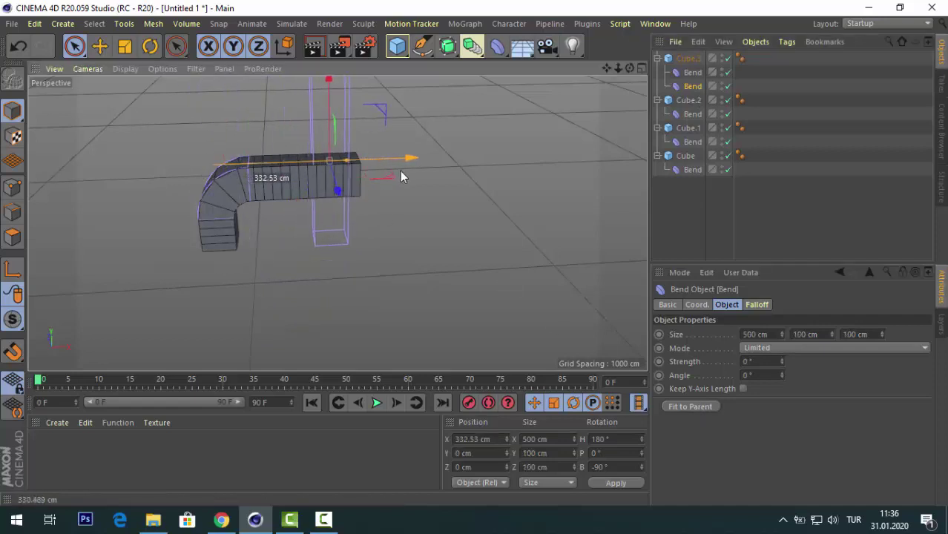
- Size the second Bend to 118×150×100 cm, lowering it slightly on Y
left_click(804, 335)
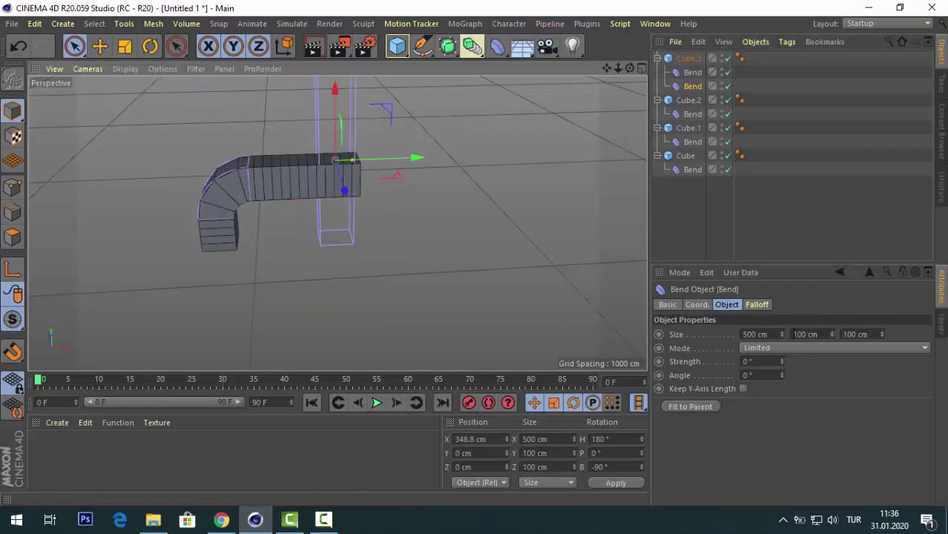
left_click_drag(781, 334, 734, 336)
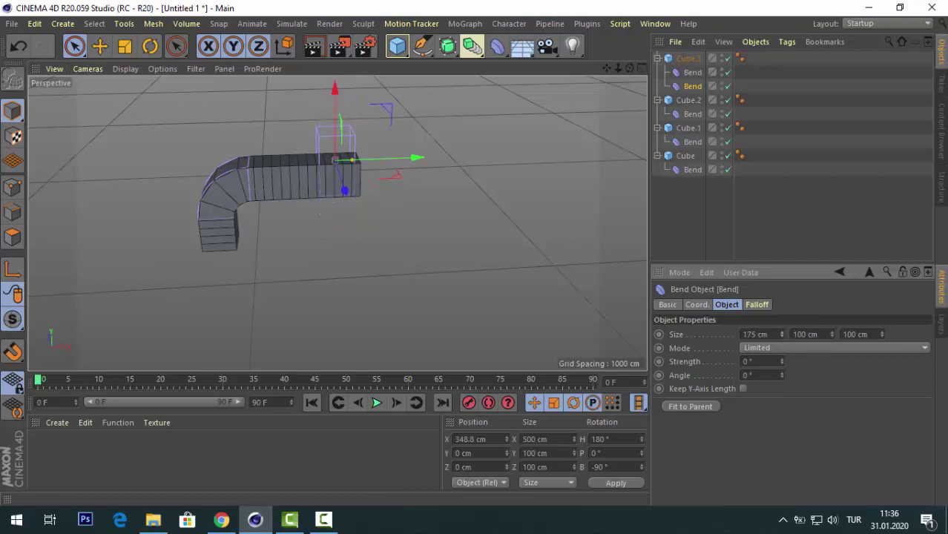
scroll(355, 127, "up", 3)
left_click_drag(331, 91, 331, 119)
left_click_drag(781, 335, 756, 336)
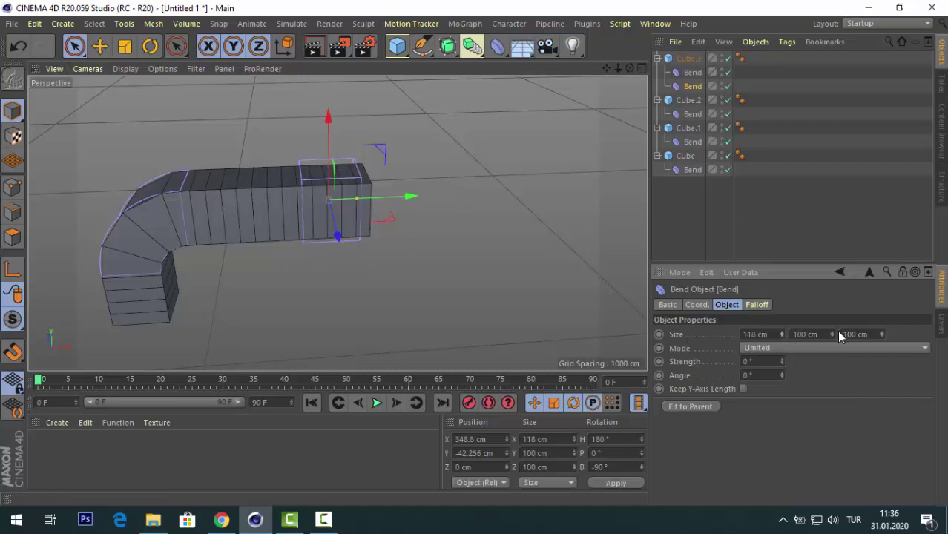
left_click_drag(831, 334, 846, 335)
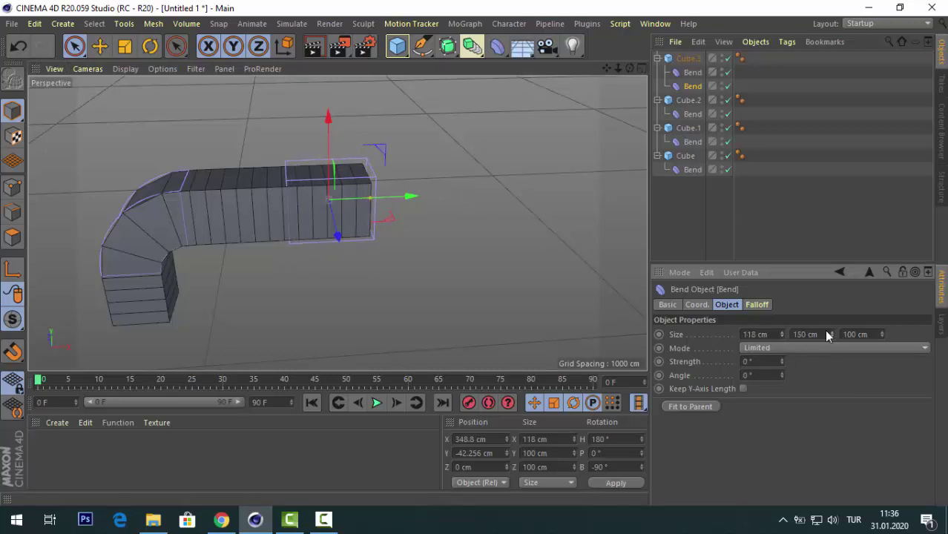
left_click_drag(414, 200, 331, 204)
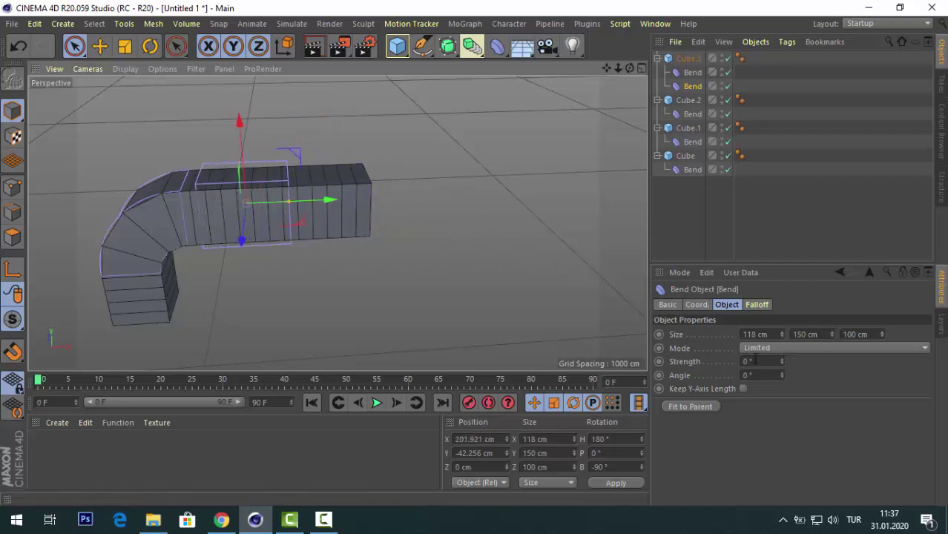
- Set the second Bend's strength to 90°, curling Cube.3 into an S-shape
mouse_move(780, 361)
left_mouse_down()
mouse_move(836, 361)
mouse_move(786, 362)
left_mouse_up()
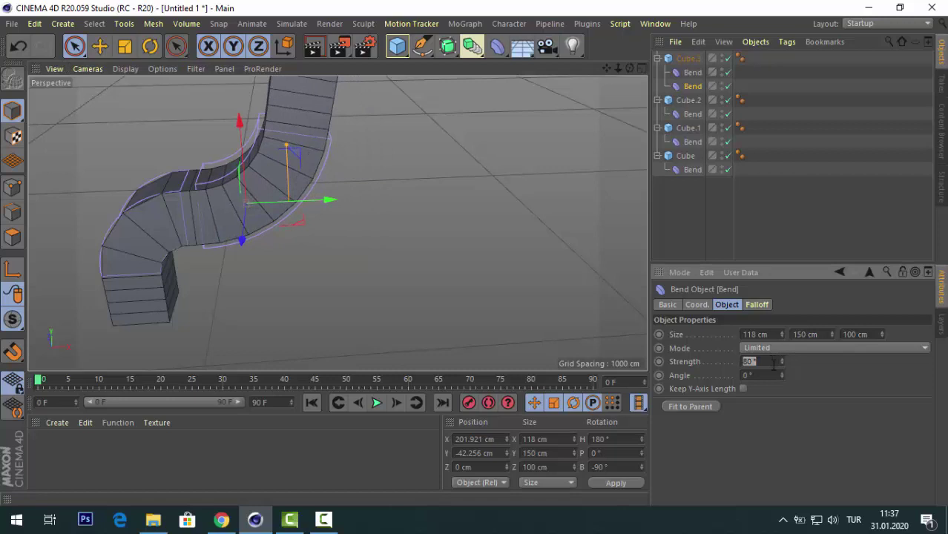
scroll(123, 173, "down", 3)
scroll(124, 174, "down", 2)
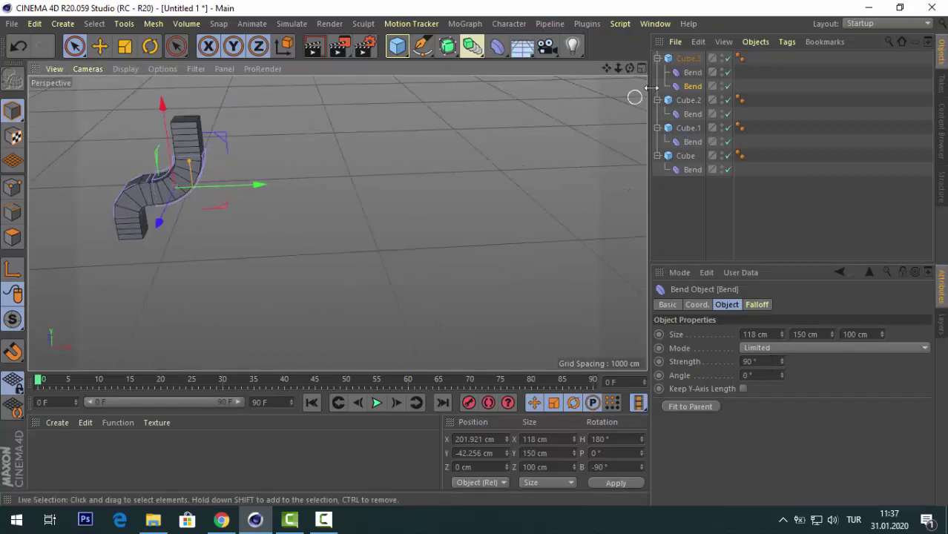
left_click_drag(608, 69, 786, 80)
scroll(351, 189, "up", 4)
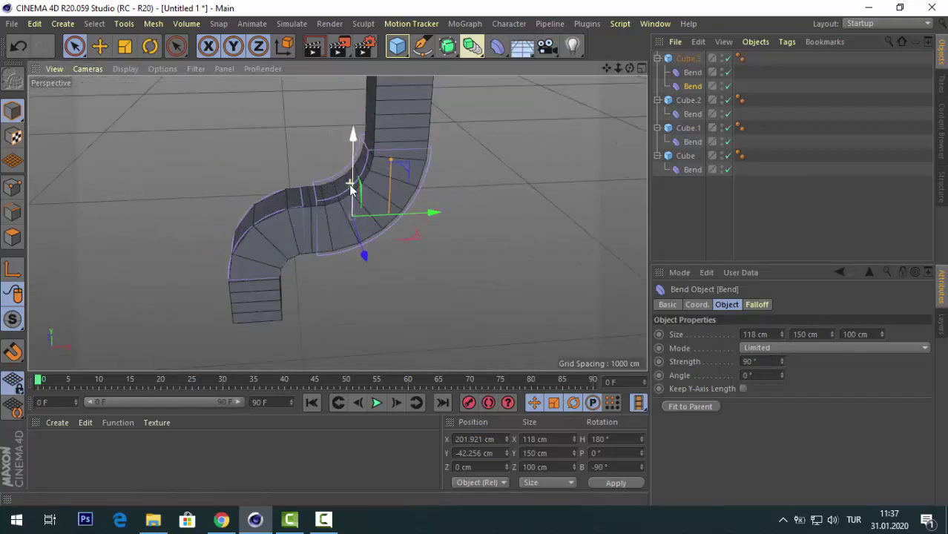
- Set Cube.3's Segments Y to 41 and switch the viewport to Gouraud Shading
left_click(687, 58)
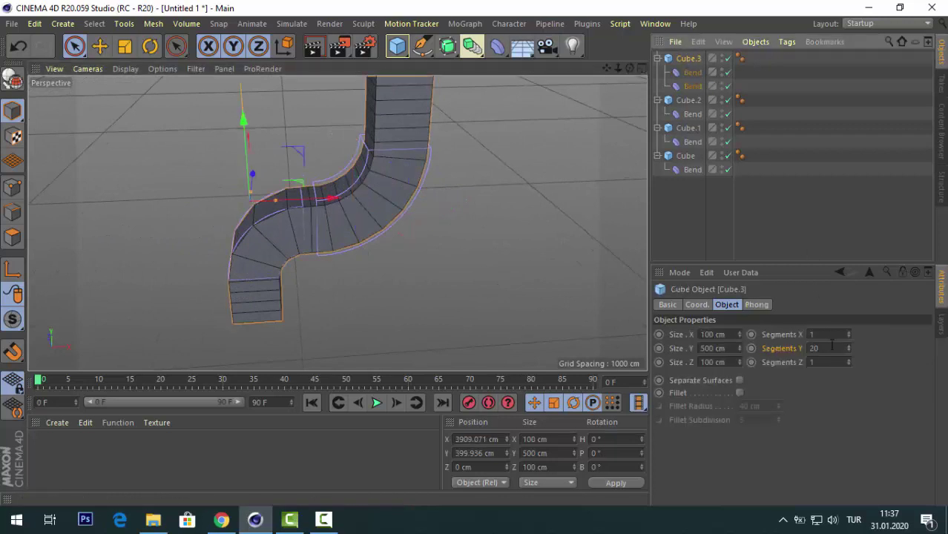
left_click_drag(849, 351, 848, 351)
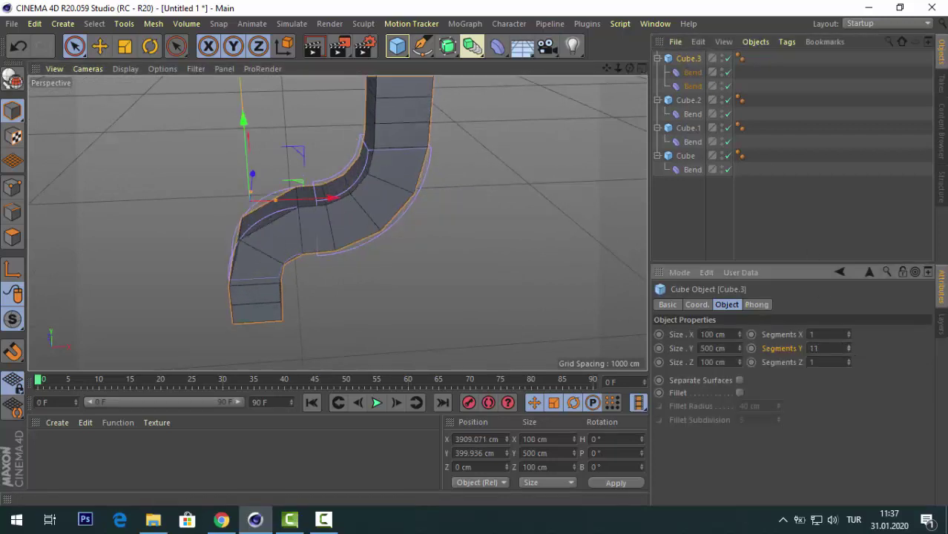
scroll(423, 211, "down", 3)
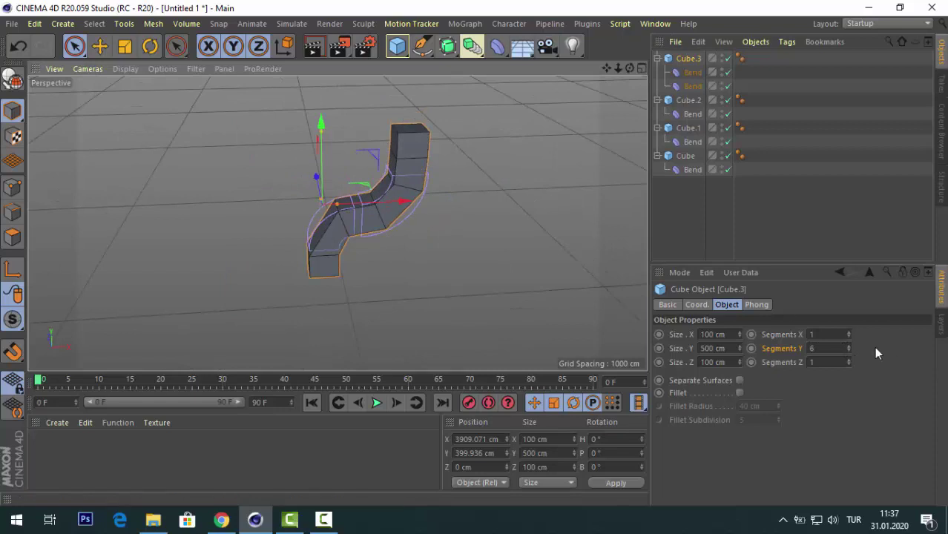
left_click_drag(849, 351, 849, 327)
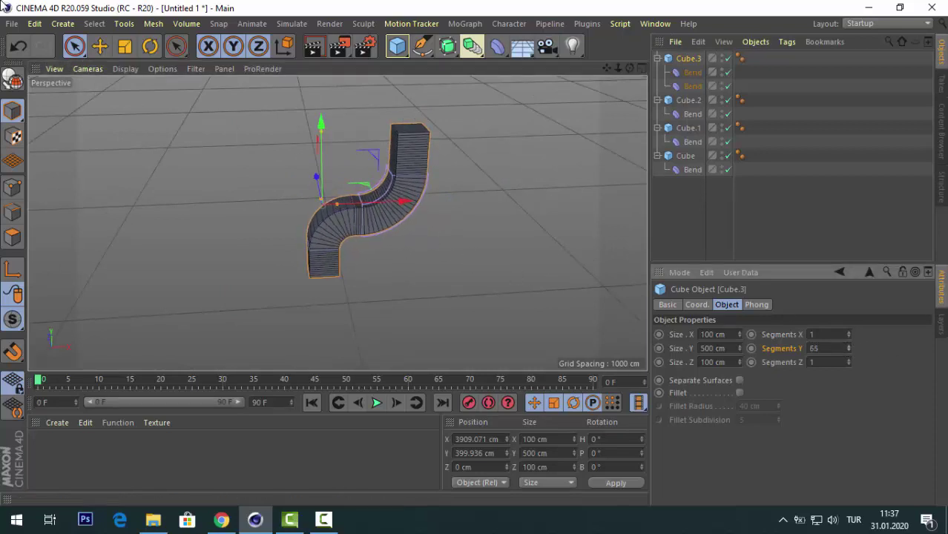
left_click(142, 68)
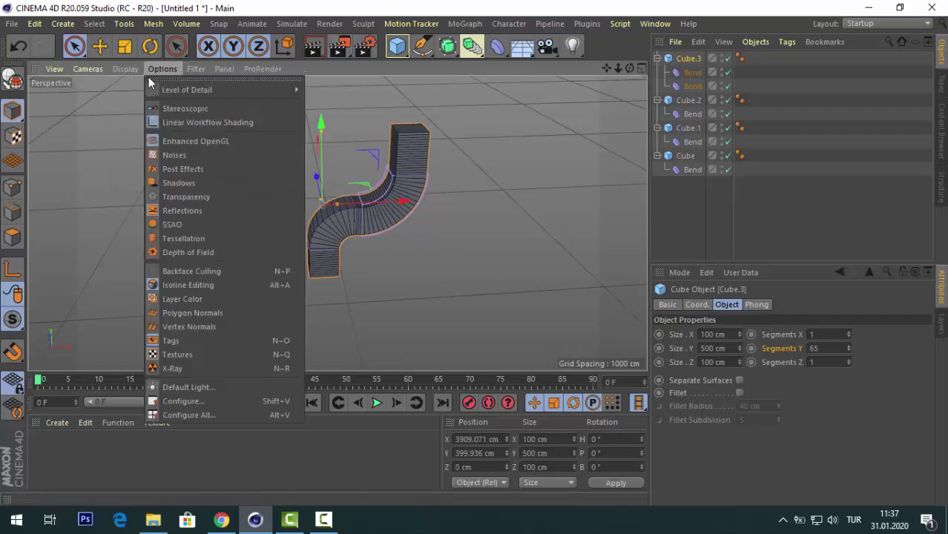
left_click(138, 90)
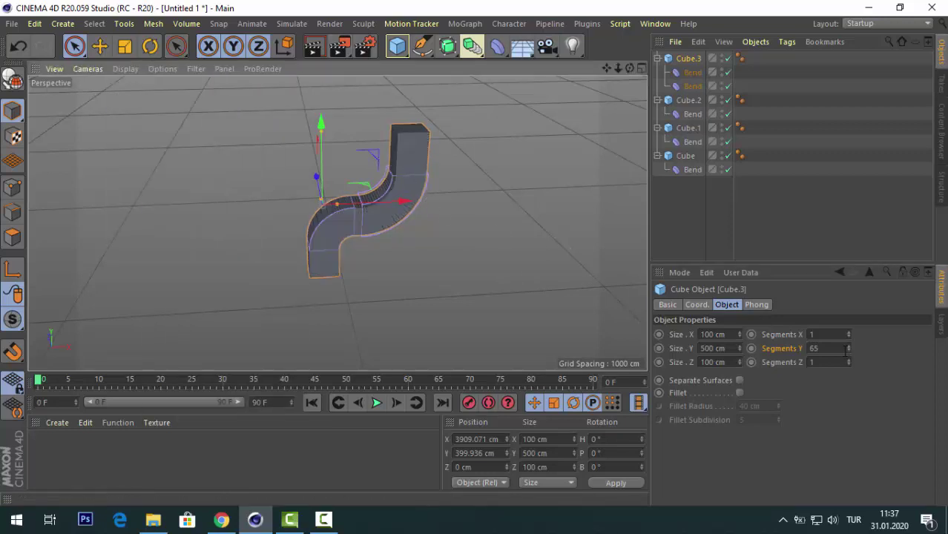
left_click_drag(849, 351, 849, 363)
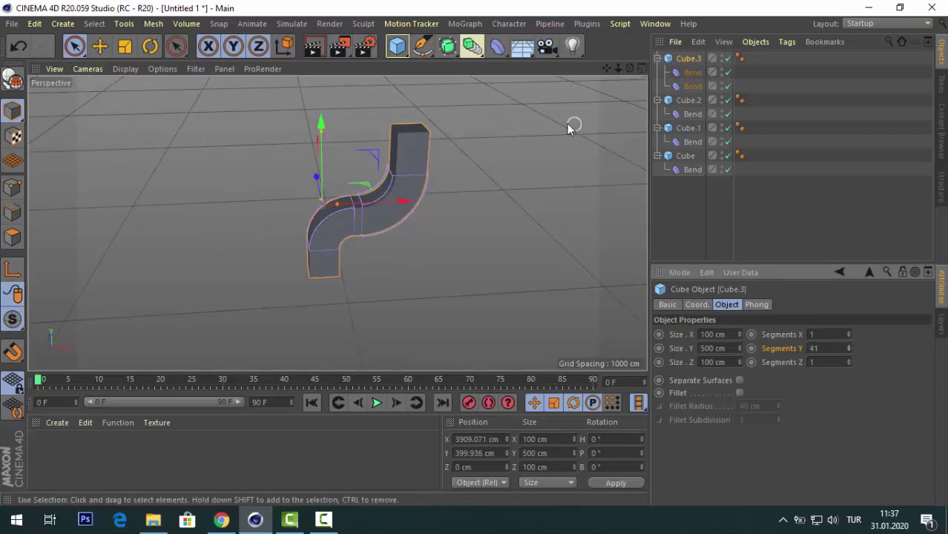
scroll(563, 120, "down", 3)
- Frame the ring, arch, quarter curve and S-bend pillars side by side and deselect Cube.3
left_click_drag(603, 68, 428, 145)
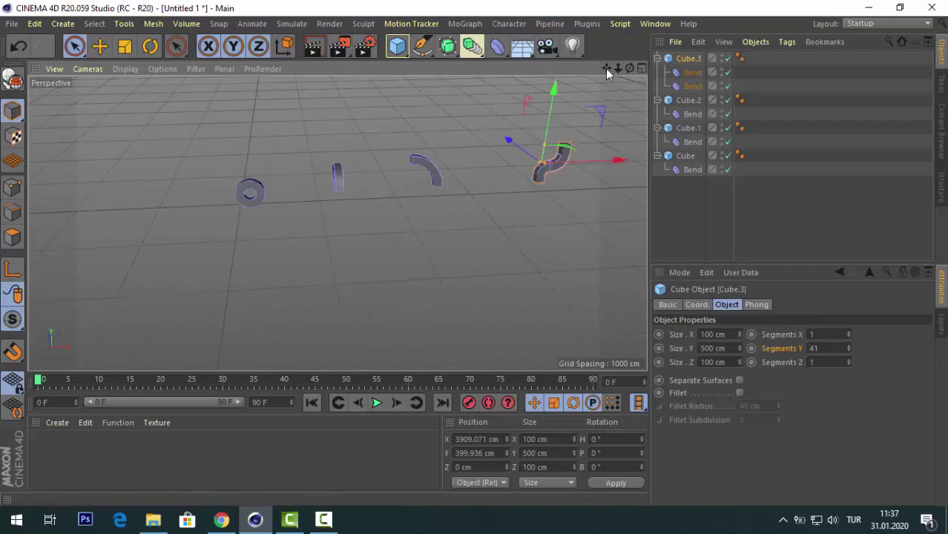
left_click_drag(605, 69, 586, 93)
left_click(586, 93)
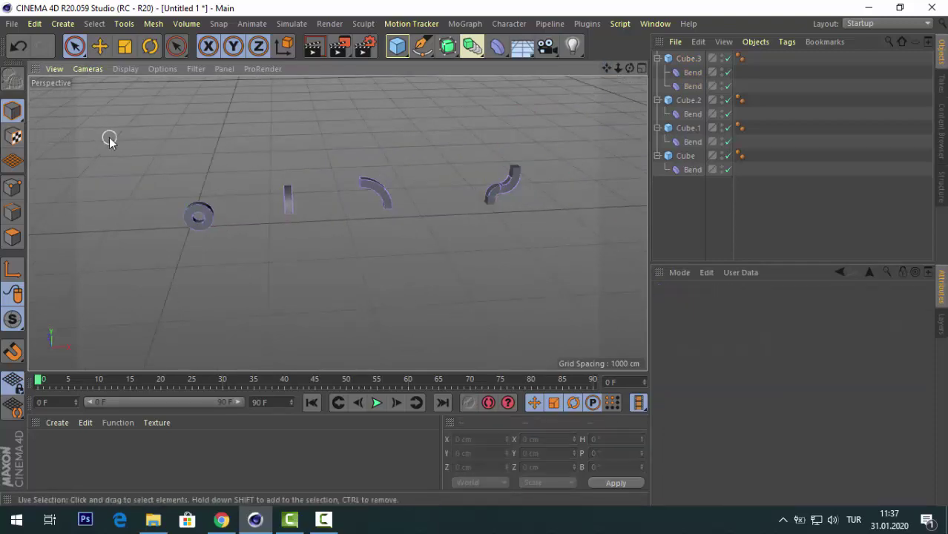